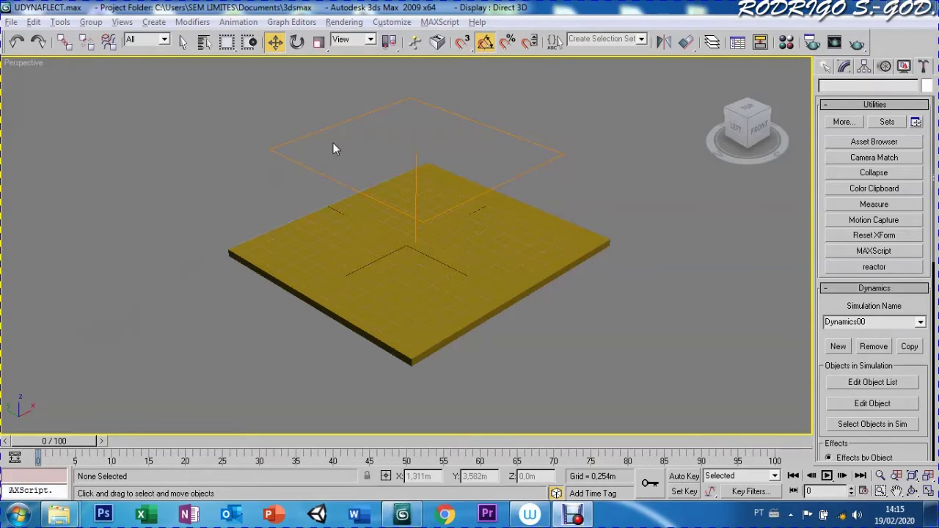
# Step: Select the Snow01 emitter and scrub the timeline to watch its snow fall through the floor box
pyautogui.click(287, 159)
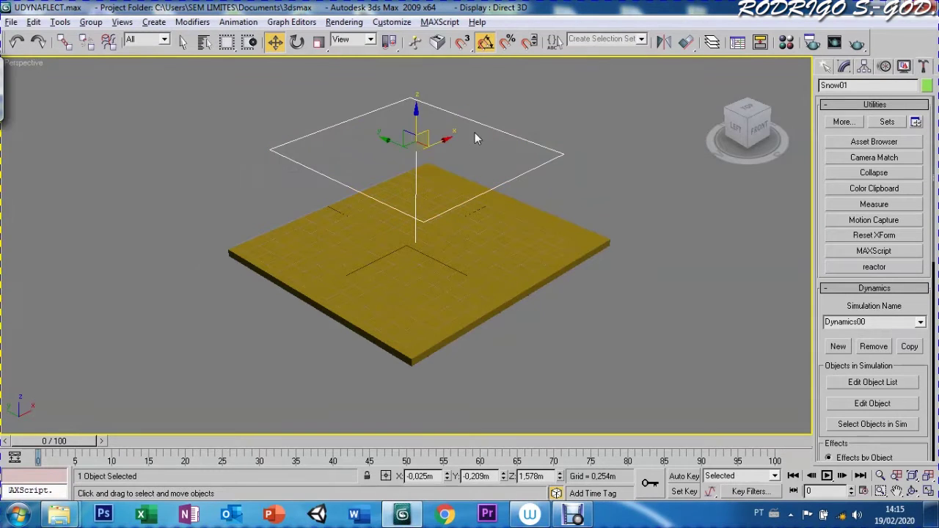
pyautogui.click(844, 66)
pyautogui.click(825, 67)
pyautogui.moveTo(69, 443)
pyautogui.mouseDown()
pyautogui.moveTo(603, 440)
pyautogui.moveTo(181, 411)
pyautogui.moveTo(172, 440)
pyautogui.moveTo(466, 440)
pyautogui.moveTo(327, 426)
pyautogui.moveTo(80, 426)
pyautogui.moveTo(598, 440)
pyautogui.moveTo(208, 417)
pyautogui.moveTo(44, 436)
pyautogui.mouseUp()
pyautogui.press('w')
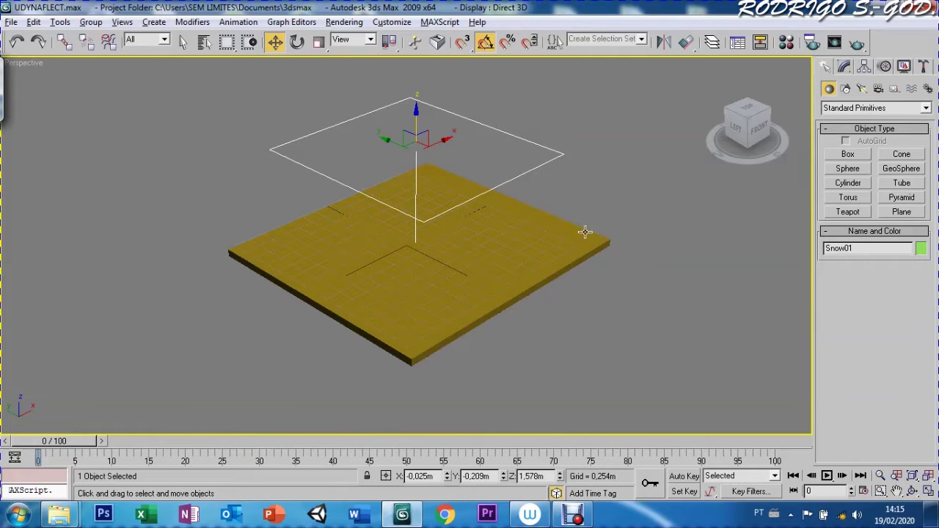
pyautogui.click(598, 240)
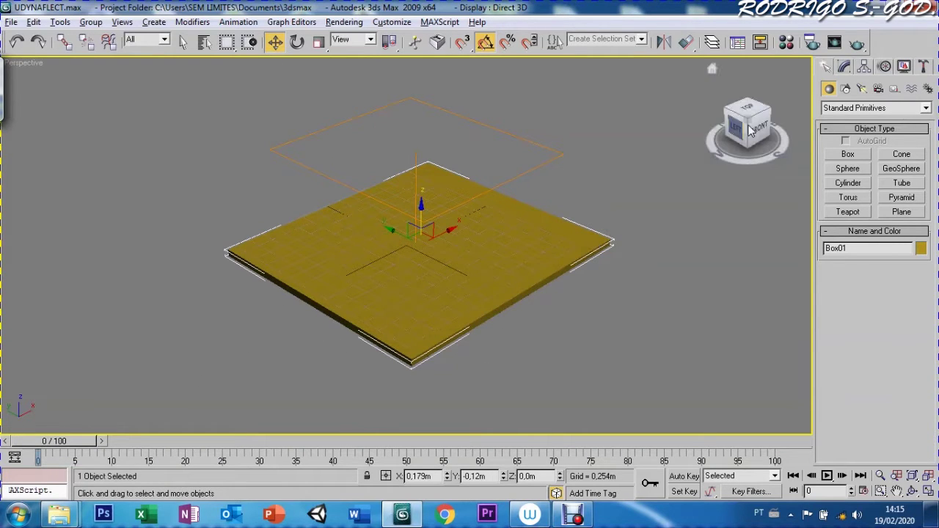
# Step: Rename Box01 to SOLO in the Modify panel's name field
pyautogui.click(844, 67)
pyautogui.doubleClick(853, 87)
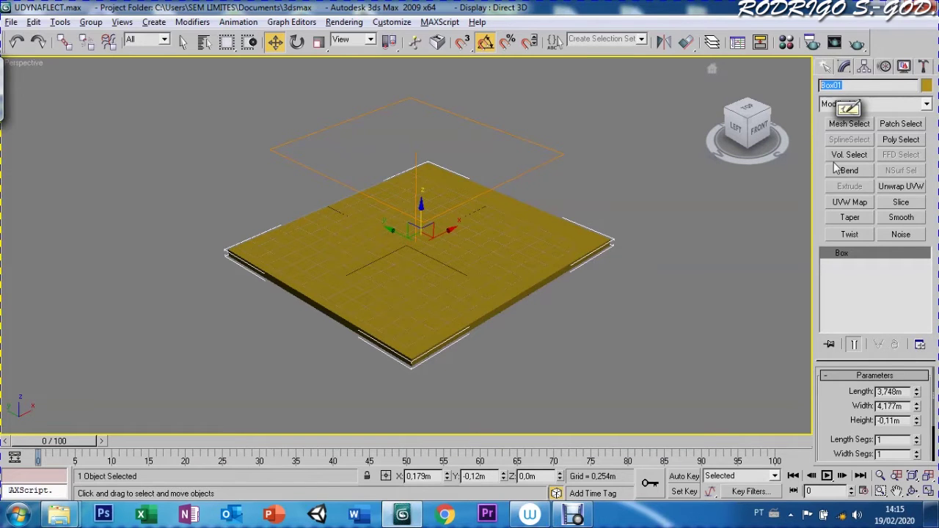
pyautogui.write('SOLO')
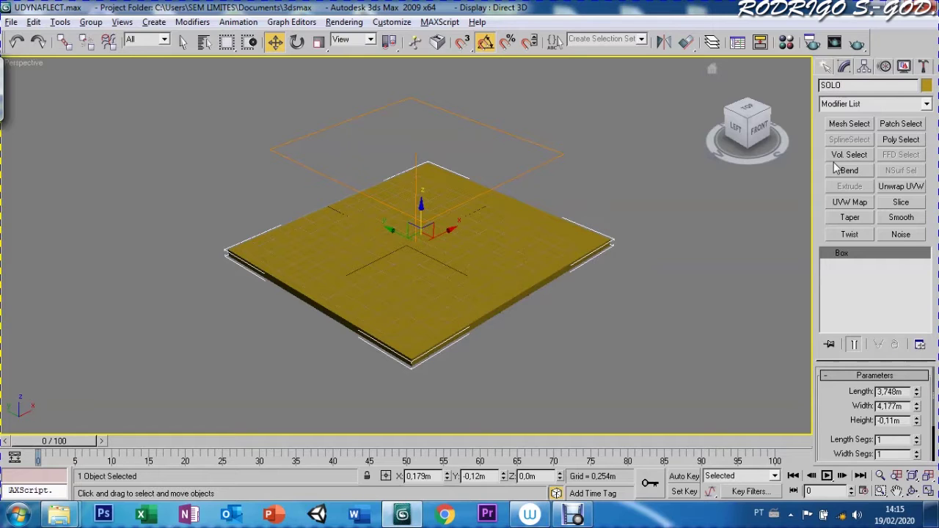
pyautogui.click(503, 132)
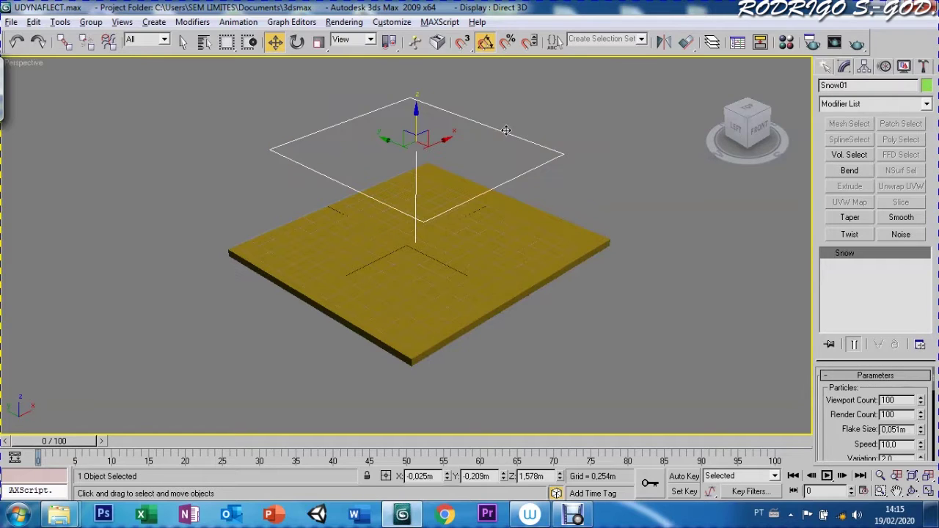
# Step: Scale up the Snow01 emitter and raise it to Z 2,232m above the floor
pyautogui.press('r')
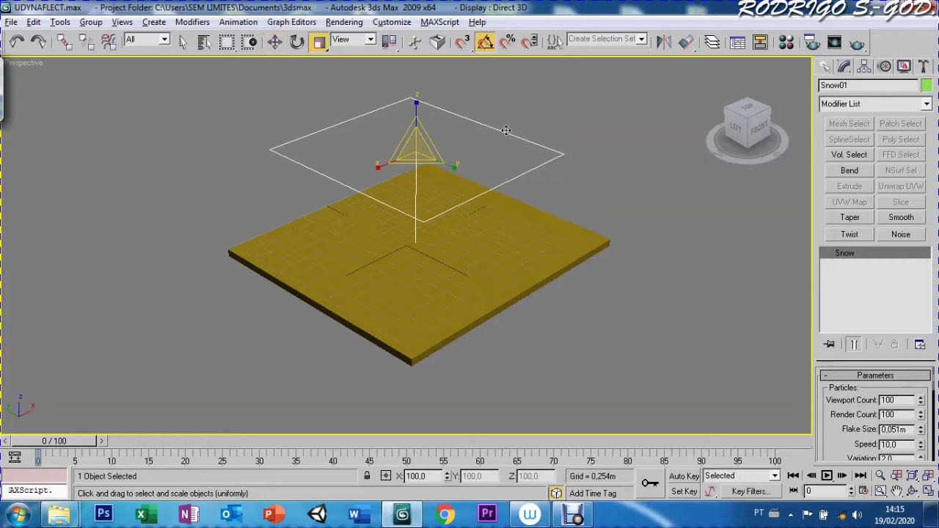
pyautogui.moveTo(411, 135)
pyautogui.mouseDown()
pyautogui.moveTo(443, 105)
pyautogui.moveTo(433, 64)
pyautogui.mouseUp()
pyautogui.press('w')
pyautogui.moveTo(412, 112); pyautogui.dragTo(416, 68)
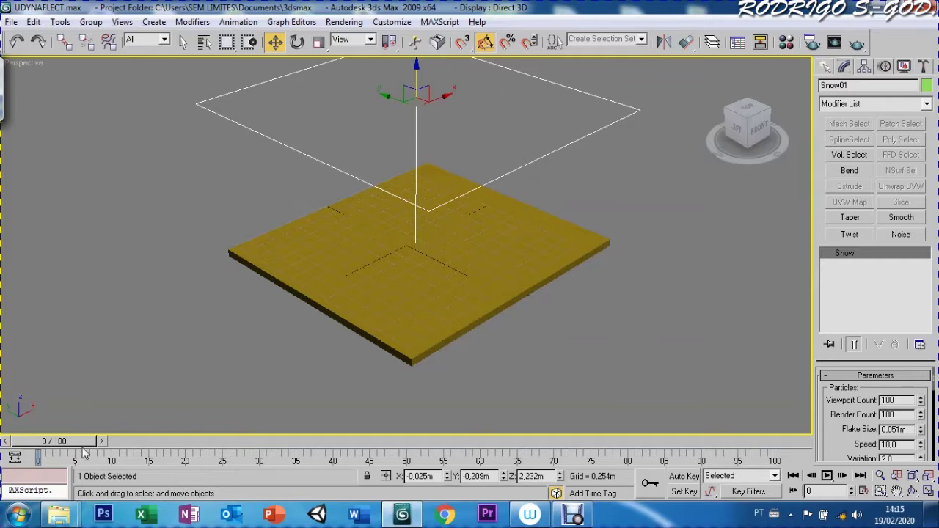
pyautogui.moveTo(103, 449)
pyautogui.mouseDown()
pyautogui.moveTo(227, 449)
pyautogui.moveTo(106, 449)
pyautogui.mouseUp()
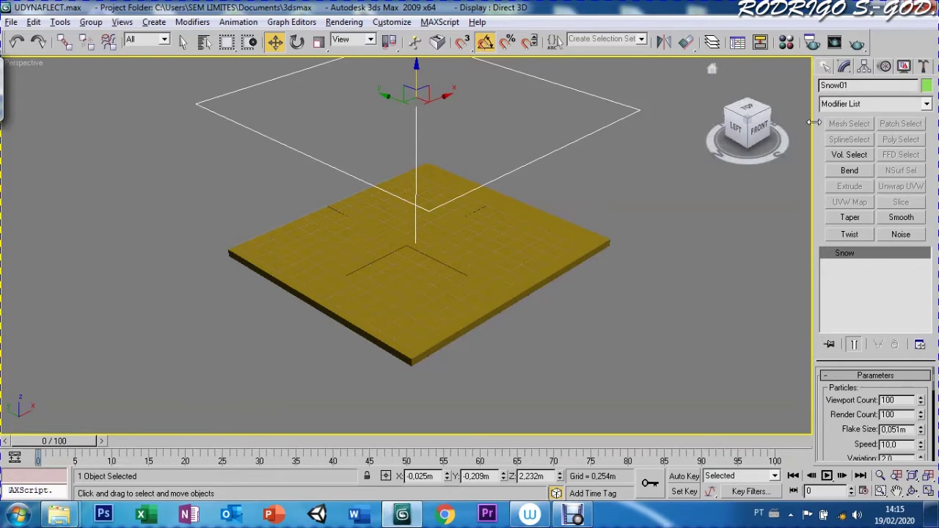
# Step: Set the snow Render type to Triangle and preview the snow at frame 22
pyautogui.moveTo(835, 443)
pyautogui.mouseDown()
pyautogui.moveTo(832, 342)
pyautogui.moveTo(844, 377)
pyautogui.mouseUp()
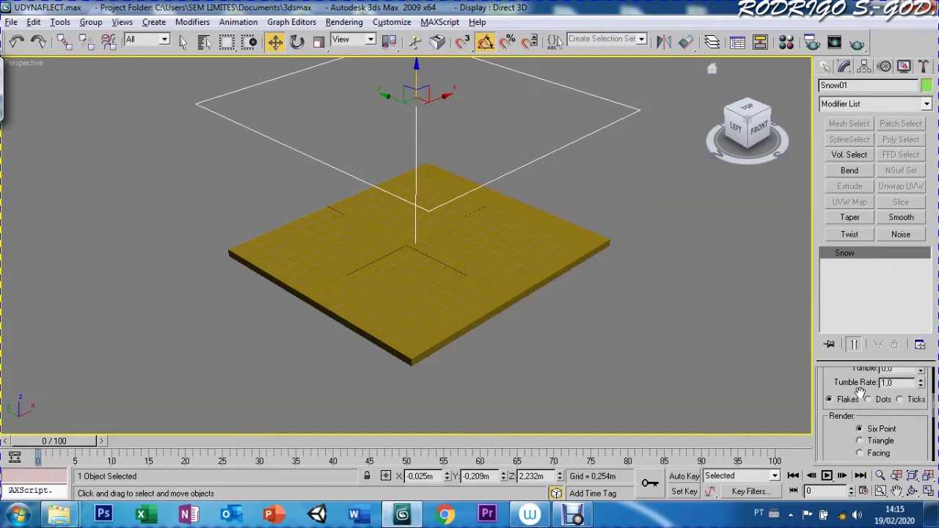
pyautogui.moveTo(838, 443); pyautogui.dragTo(841, 415)
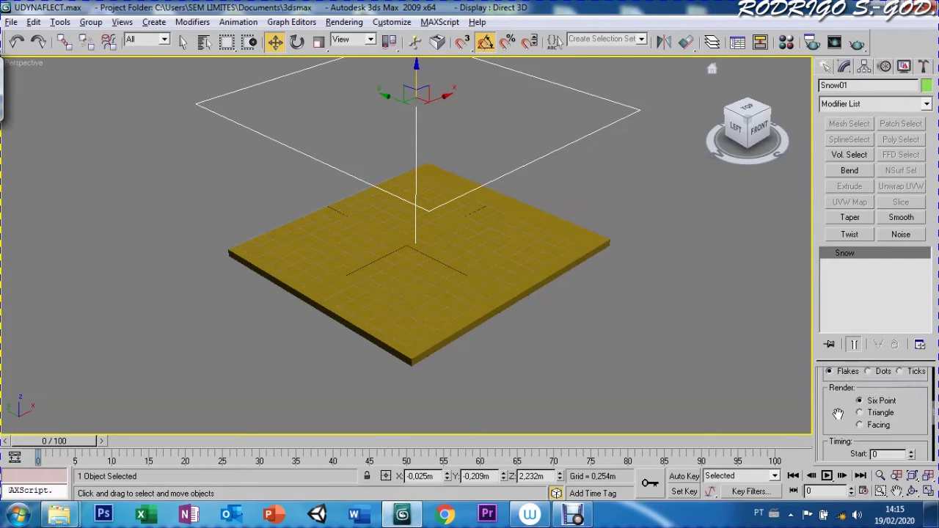
pyautogui.click(863, 414)
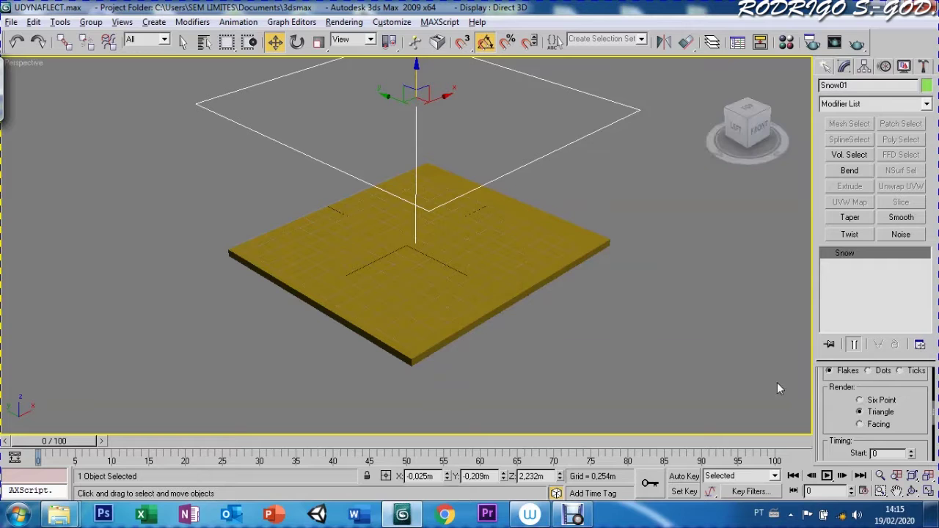
pyautogui.moveTo(72, 455); pyautogui.dragTo(206, 447)
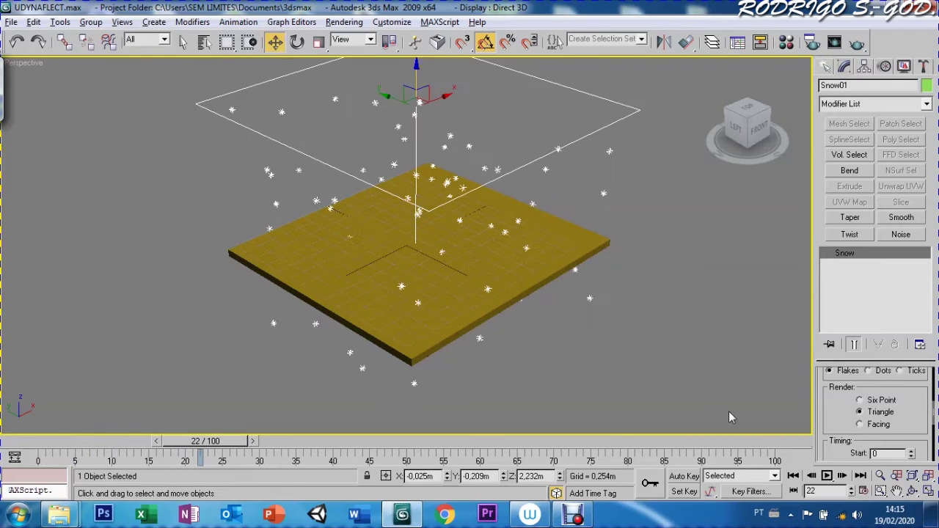
# Step: Switch the snow particles to Dots and set the render shape to Six Point
pyautogui.moveTo(833, 392); pyautogui.dragTo(834, 413)
pyautogui.click(867, 391)
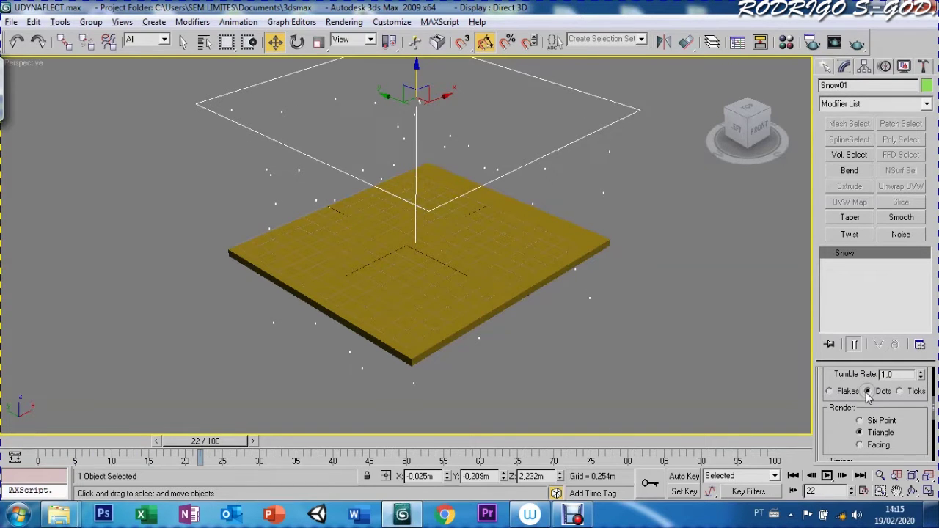
pyautogui.click(860, 445)
pyautogui.click(860, 433)
pyautogui.click(860, 444)
pyautogui.click(860, 421)
# Step: Set Flake Size to 5 and scrub the timeline to check the bigger flakes
pyautogui.moveTo(844, 433); pyautogui.dragTo(841, 468)
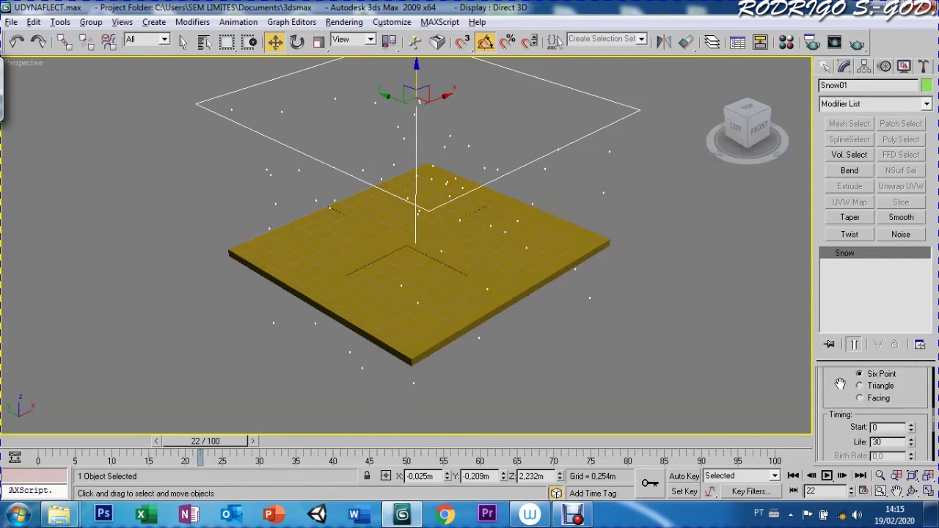
pyautogui.scroll(1, 841, 440)
pyautogui.scroll(2, 840, 433)
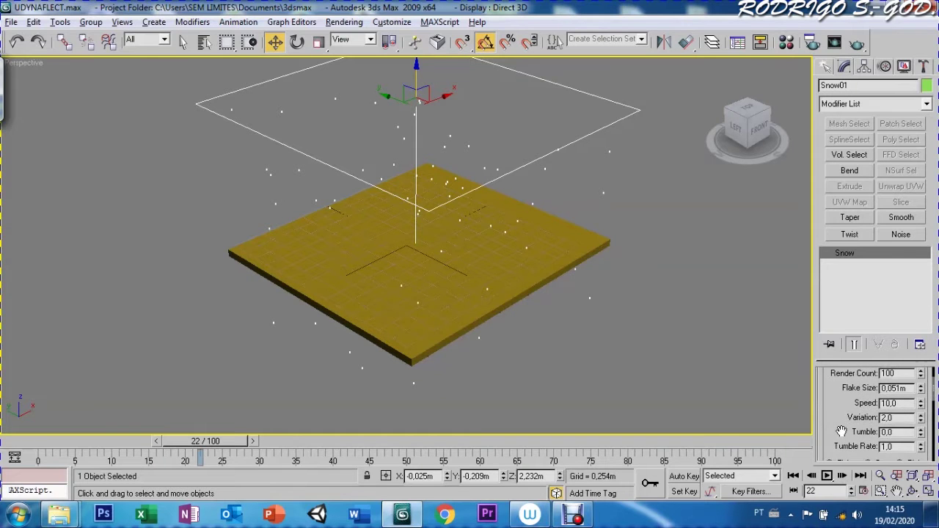
pyautogui.scroll(1, 841, 418)
pyautogui.doubleClick(909, 405)
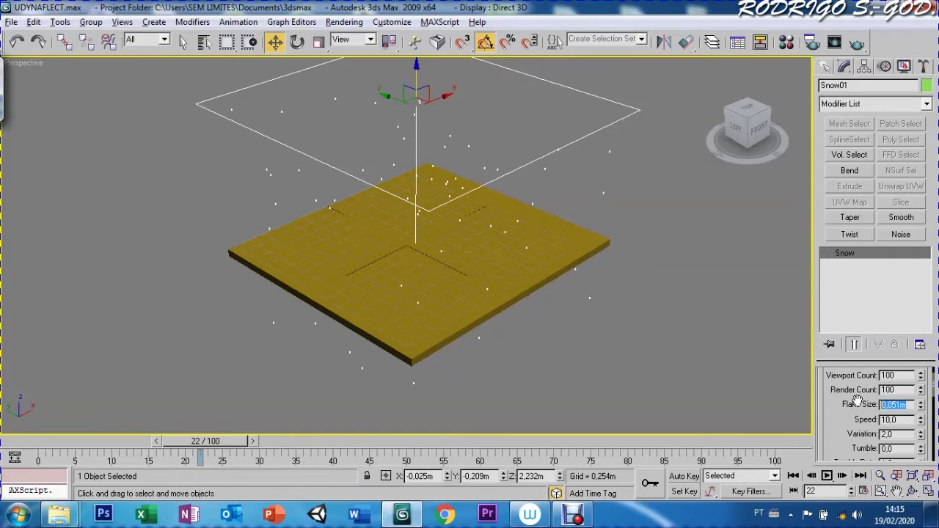
pyautogui.write('5')
pyautogui.press('Return')
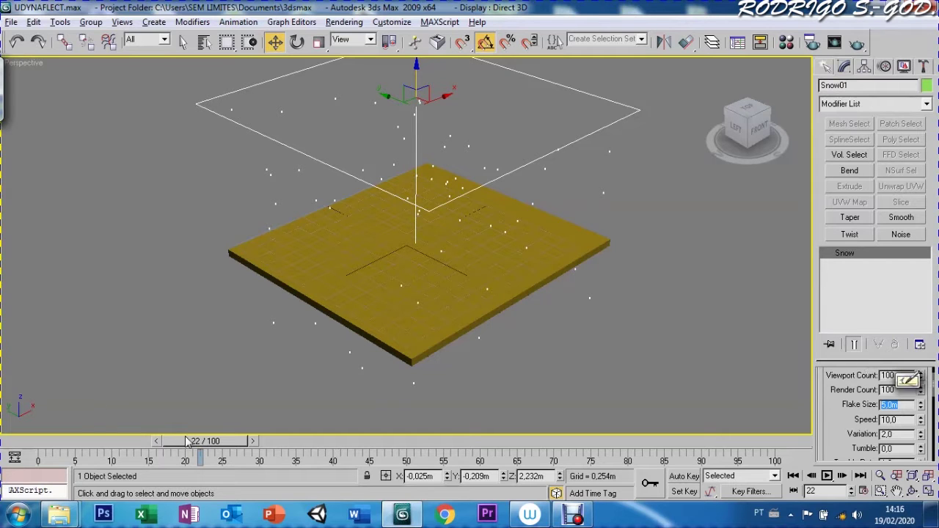
pyautogui.moveTo(184, 443)
pyautogui.mouseDown()
pyautogui.moveTo(179, 453)
pyautogui.moveTo(258, 440)
pyautogui.mouseUp()
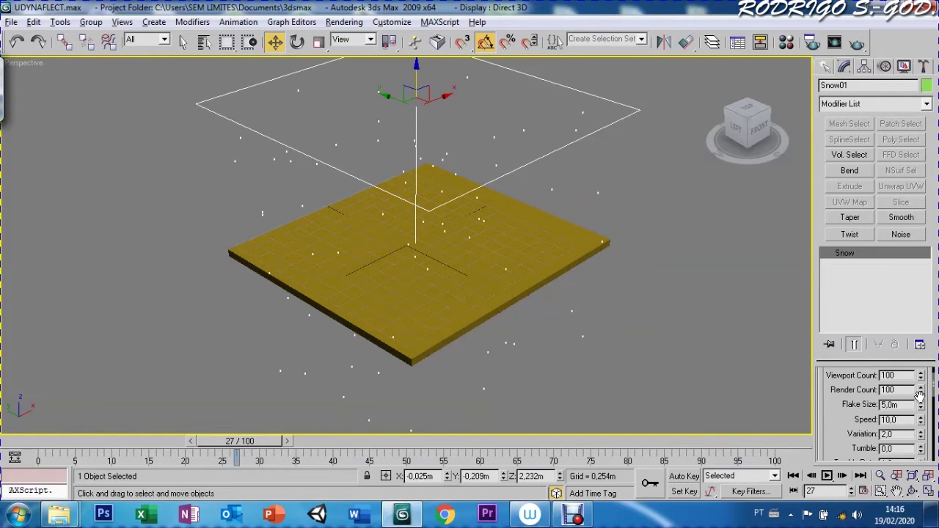
# Step: Spin Flake Size up to 11,35m and preview the snow at frame 41
pyautogui.moveTo(922, 405); pyautogui.dragTo(923, 389)
pyautogui.scroll(1, 844, 428)
pyautogui.moveTo(240, 444)
pyautogui.mouseDown()
pyautogui.moveTo(31, 445)
pyautogui.moveTo(272, 440)
pyautogui.moveTo(390, 417)
pyautogui.moveTo(429, 441)
pyautogui.moveTo(14, 456)
pyautogui.moveTo(341, 441)
pyautogui.mouseUp()
pyautogui.press('w')
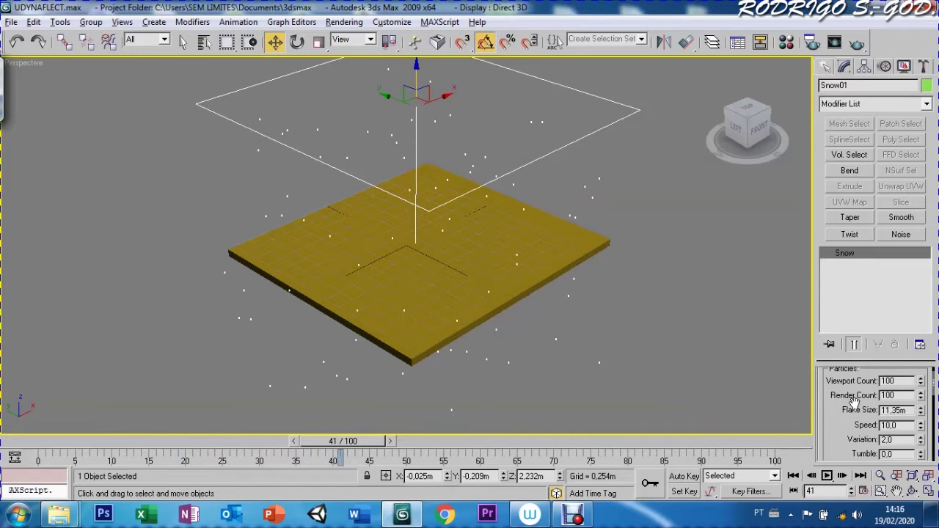
pyautogui.scroll(1, 841, 394)
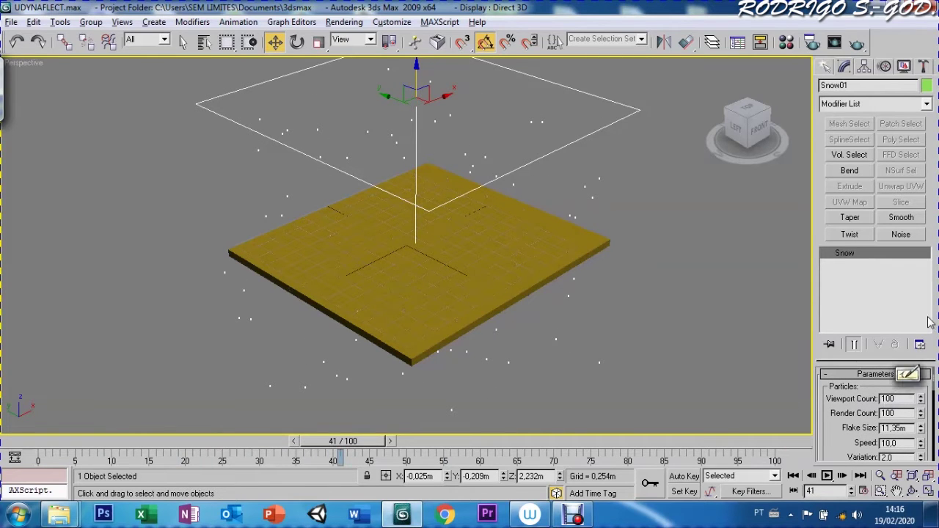
# Step: Set Viewport Count to 1000 and scrub the timeline to watch the denser snow
pyautogui.write('1000')
pyautogui.press('Return')
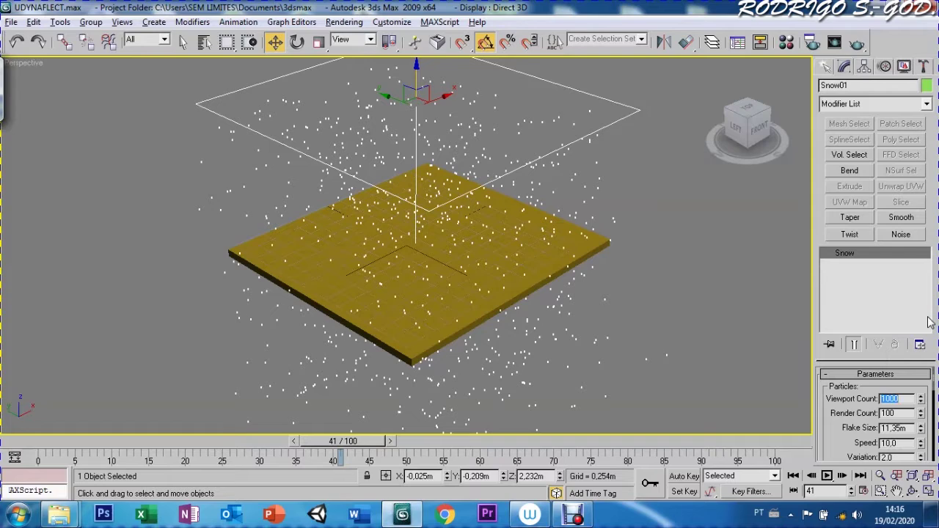
pyautogui.moveTo(335, 444)
pyautogui.mouseDown()
pyautogui.moveTo(59, 444)
pyautogui.moveTo(304, 444)
pyautogui.moveTo(505, 473)
pyautogui.moveTo(807, 444)
pyautogui.moveTo(44, 443)
pyautogui.mouseUp()
pyautogui.press('w')
# Step: Scroll the Snow parameters down to the Timing settings
pyautogui.moveTo(839, 412)
pyautogui.mouseDown()
pyautogui.moveTo(838, 454)
pyautogui.moveTo(837, 424)
pyautogui.mouseUp()
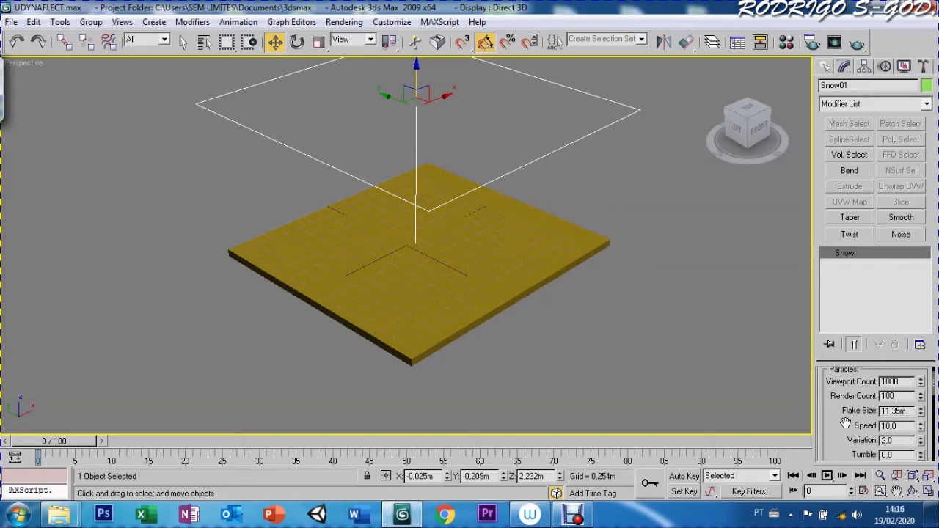
pyautogui.moveTo(842, 438); pyautogui.dragTo(838, 396)
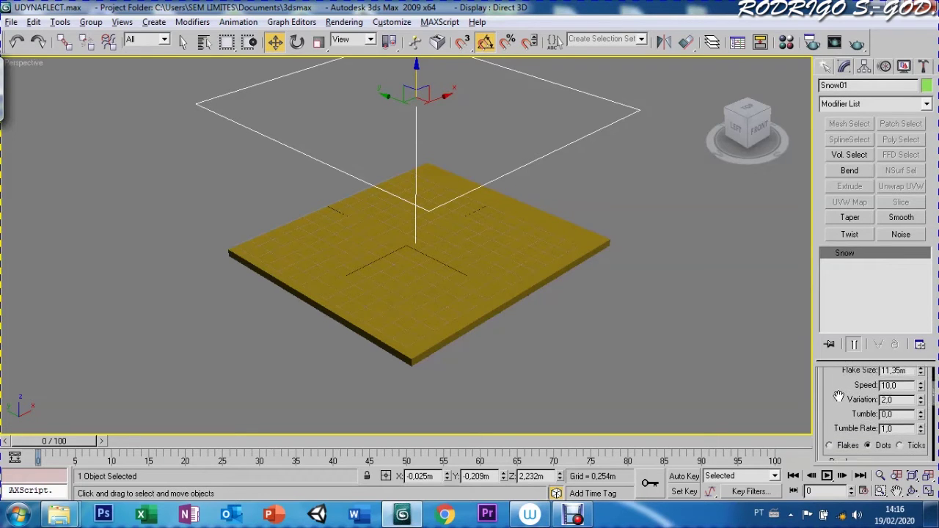
pyautogui.moveTo(839, 397); pyautogui.dragTo(838, 372)
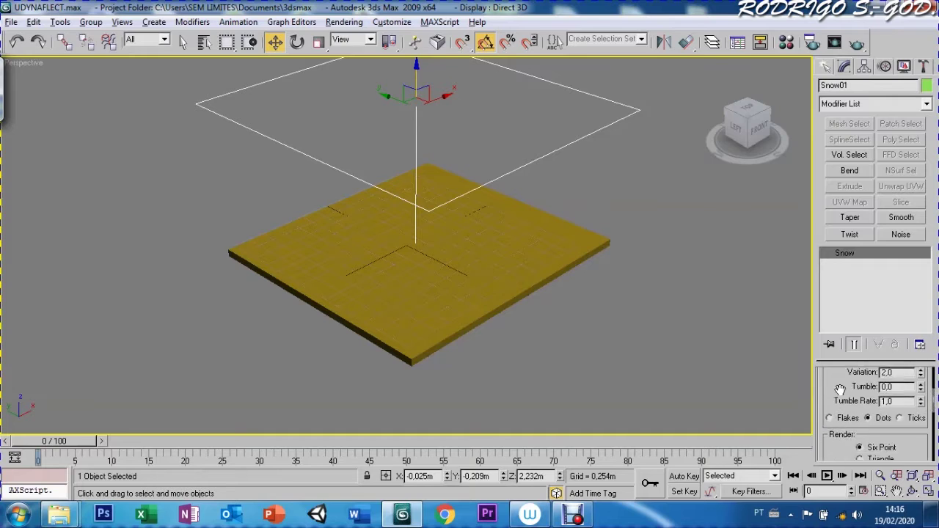
pyautogui.scroll(-1, 839, 372)
pyautogui.scroll(-2, 835, 379)
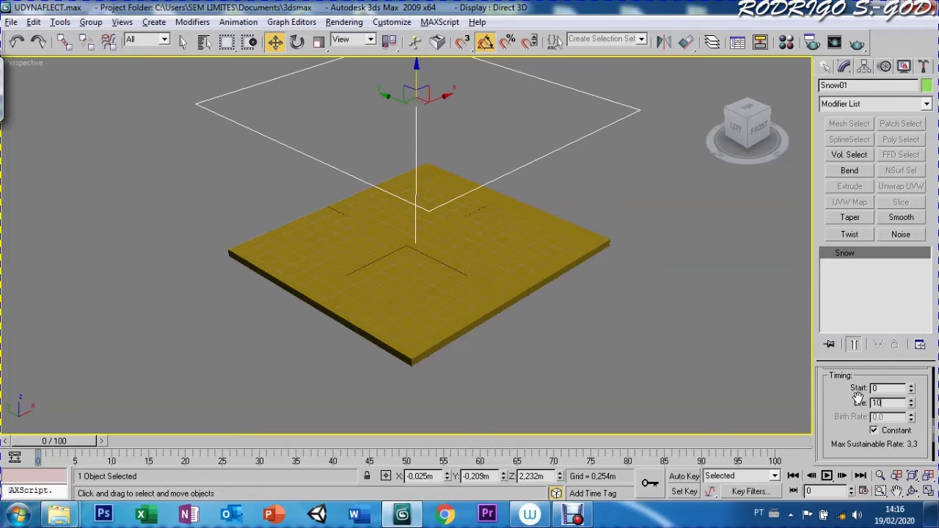
pyautogui.moveTo(70, 441)
pyautogui.mouseDown()
pyautogui.moveTo(604, 433)
pyautogui.moveTo(44, 441)
pyautogui.mouseUp()
pyautogui.press('w')
pyautogui.moveTo(842, 415); pyautogui.dragTo(841, 345)
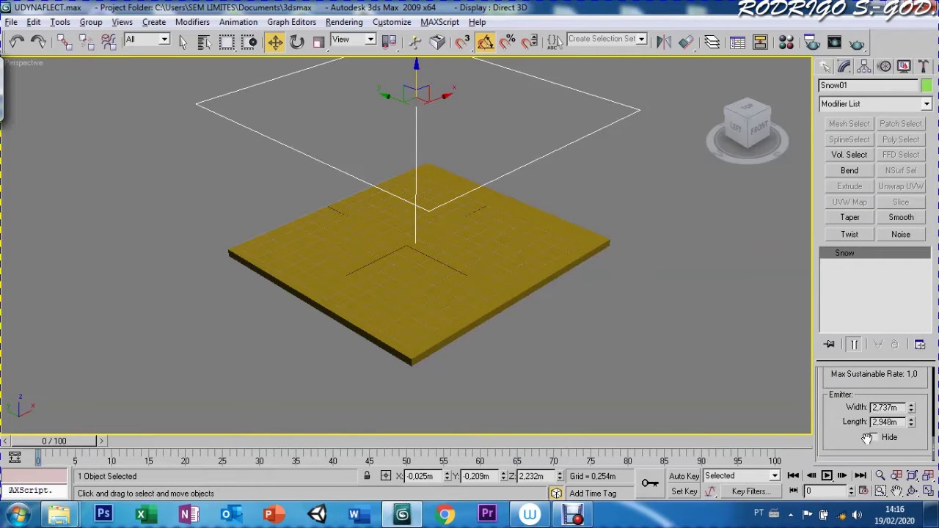
pyautogui.moveTo(837, 392); pyautogui.dragTo(833, 450)
pyautogui.moveTo(834, 376)
pyautogui.mouseDown()
pyautogui.moveTo(835, 434)
pyautogui.moveTo(836, 357)
pyautogui.mouseUp()
pyautogui.moveTo(836, 419); pyautogui.dragTo(836, 390)
pyautogui.moveTo(838, 446); pyautogui.dragTo(838, 411)
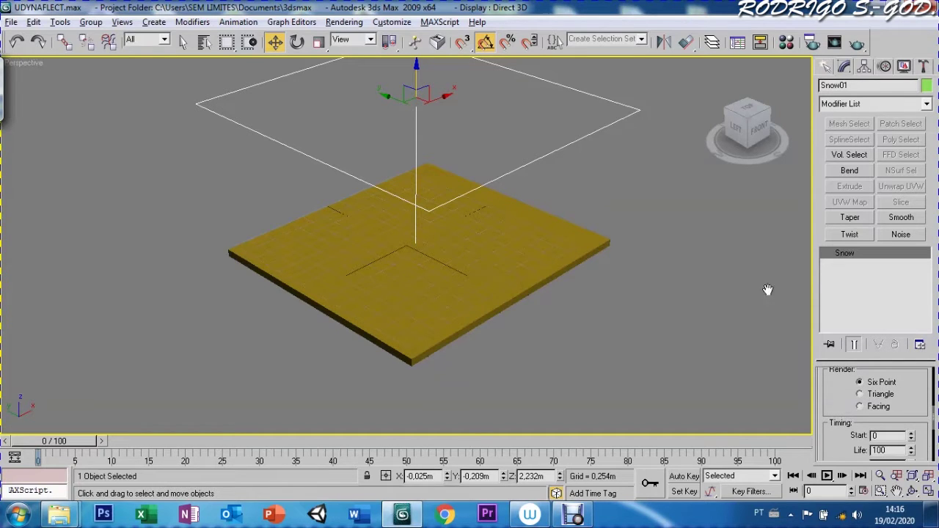
pyautogui.moveTo(837, 396)
pyautogui.mouseDown()
pyautogui.moveTo(837, 440)
pyautogui.moveTo(833, 362)
pyautogui.moveTo(834, 433)
pyautogui.mouseUp()
pyautogui.click(828, 375)
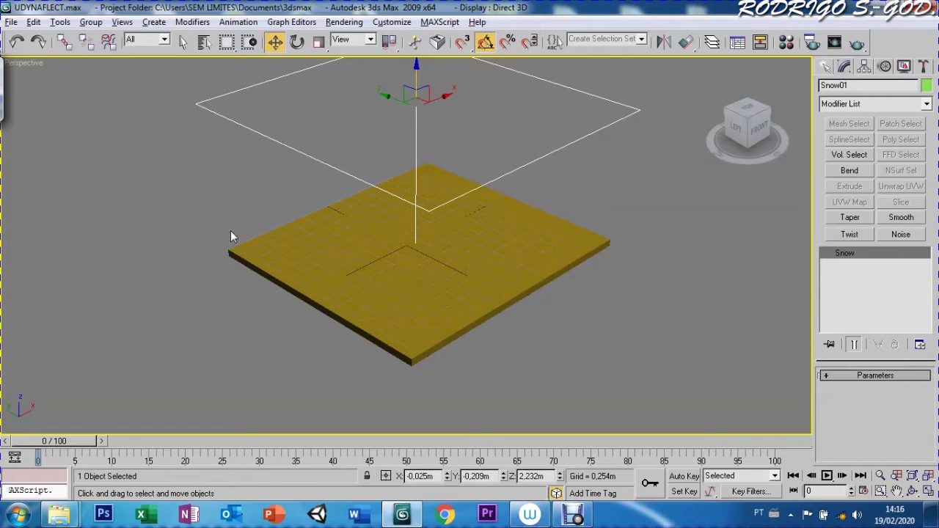
pyautogui.moveTo(747, 126)
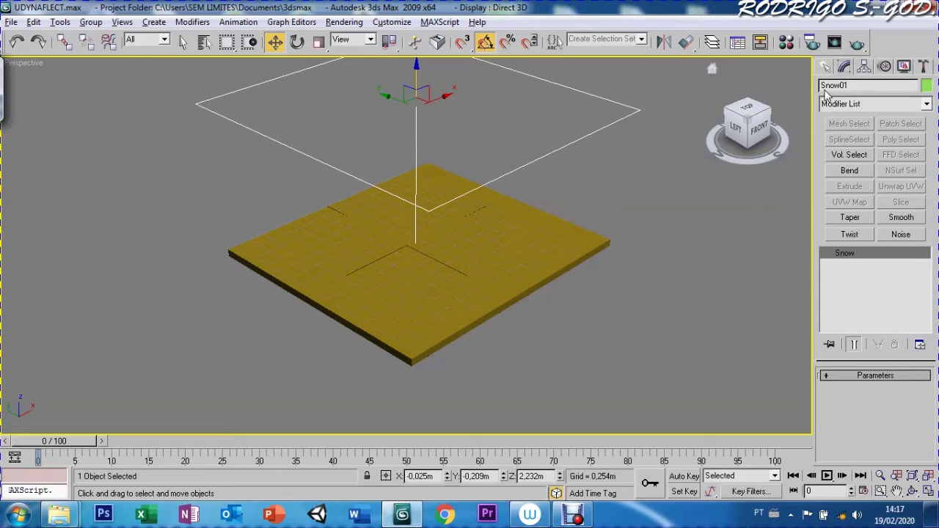
# Step: Create a POmniFlect deflector spanning the whole floor
pyautogui.click(828, 68)
pyautogui.click(911, 89)
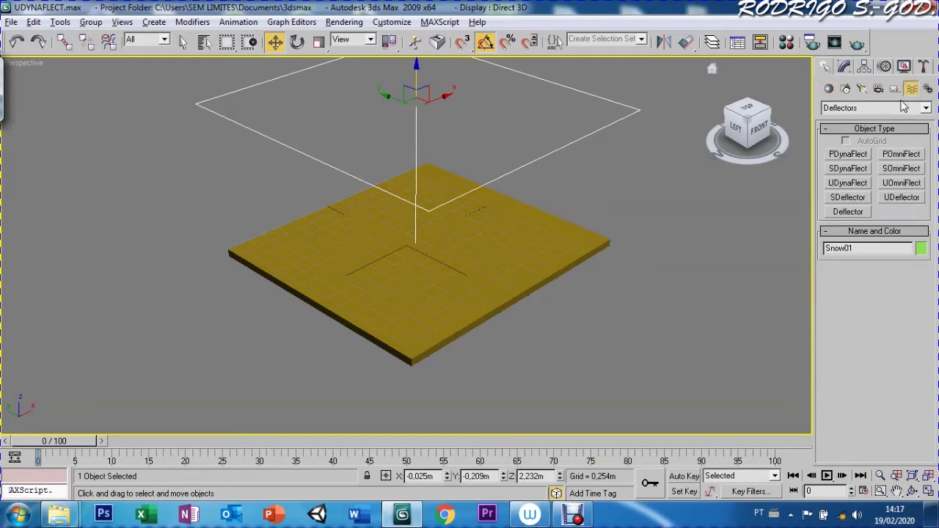
pyautogui.click(888, 156)
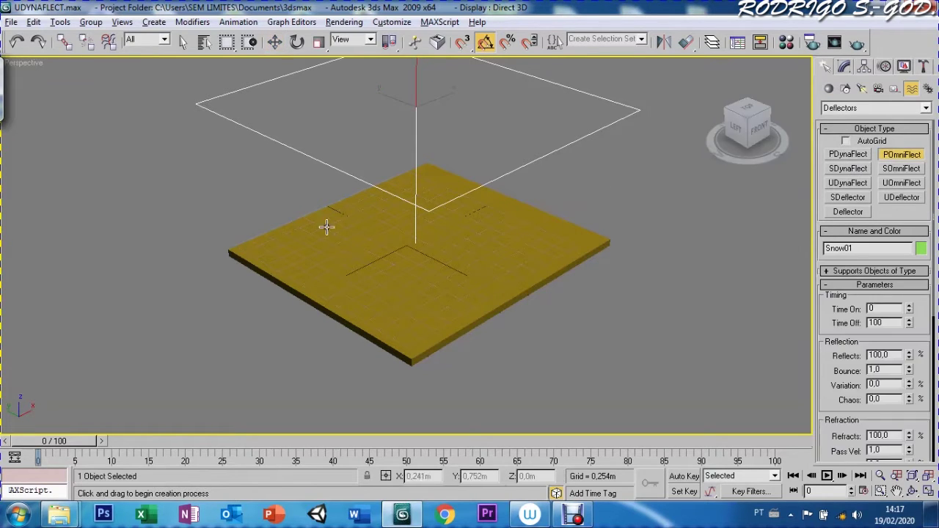
pyautogui.moveTo(420, 249)
pyautogui.mouseDown()
pyautogui.moveTo(606, 232)
pyautogui.moveTo(620, 239)
pyautogui.mouseUp()
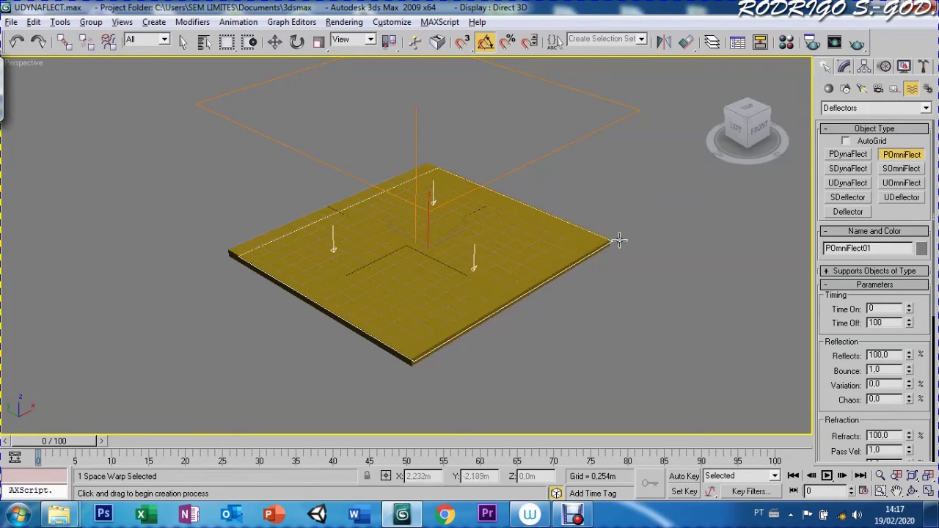
pyautogui.press('w')
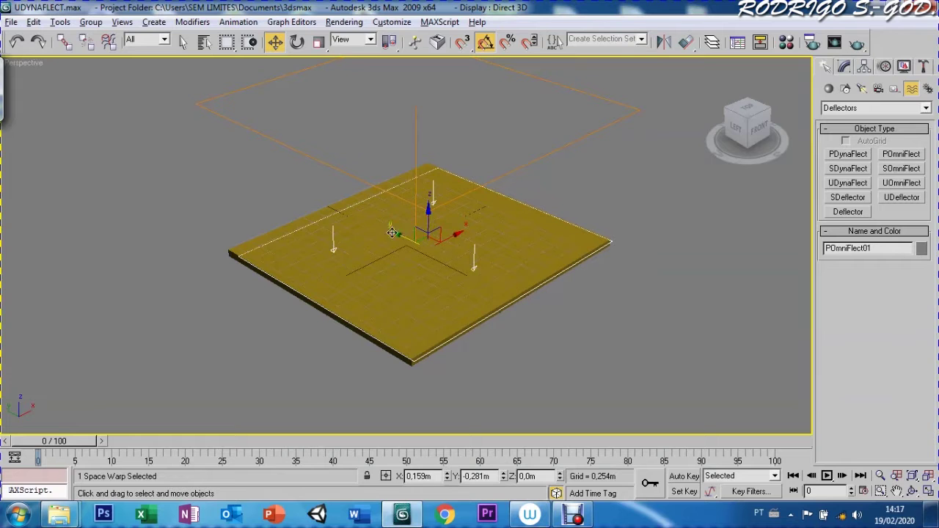
# Step: Preview the snow against the deflector, return to frame 0 and select SOLO
pyautogui.click(272, 331)
pyautogui.moveTo(51, 441)
pyautogui.mouseDown()
pyautogui.moveTo(297, 456)
pyautogui.moveTo(540, 415)
pyautogui.mouseUp()
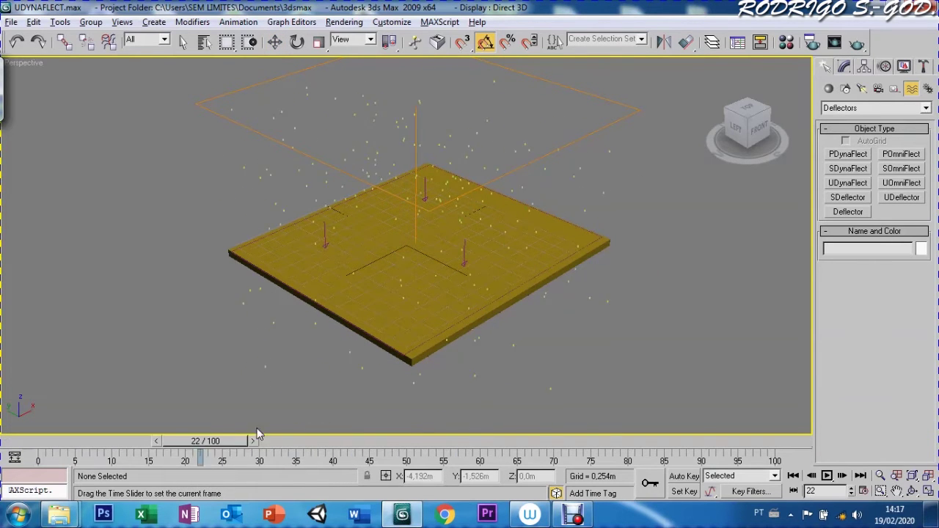
pyautogui.press('Home')
pyautogui.press('w')
pyautogui.click(423, 358)
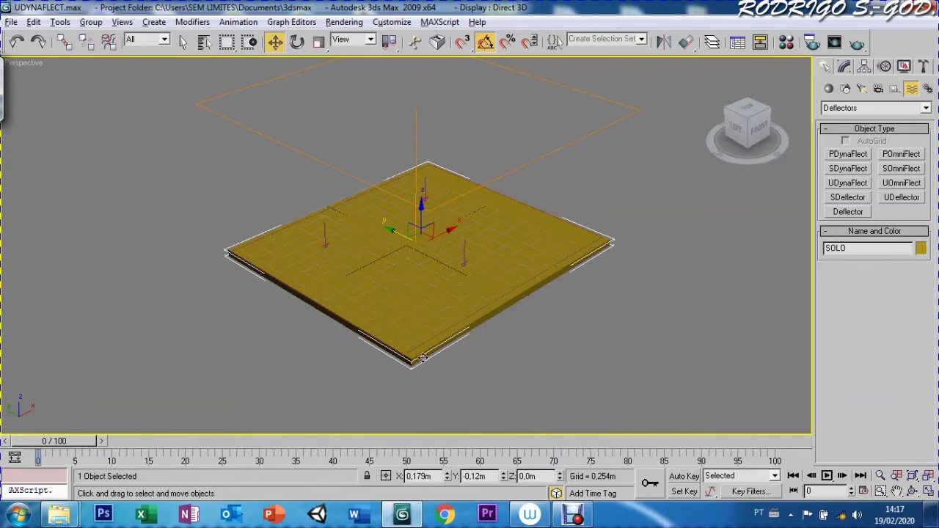
# Step: Make a new sample slot an Architectural material using the Ceramic Tile, Glazed template
pyautogui.press('m')
pyautogui.click(698, 95)
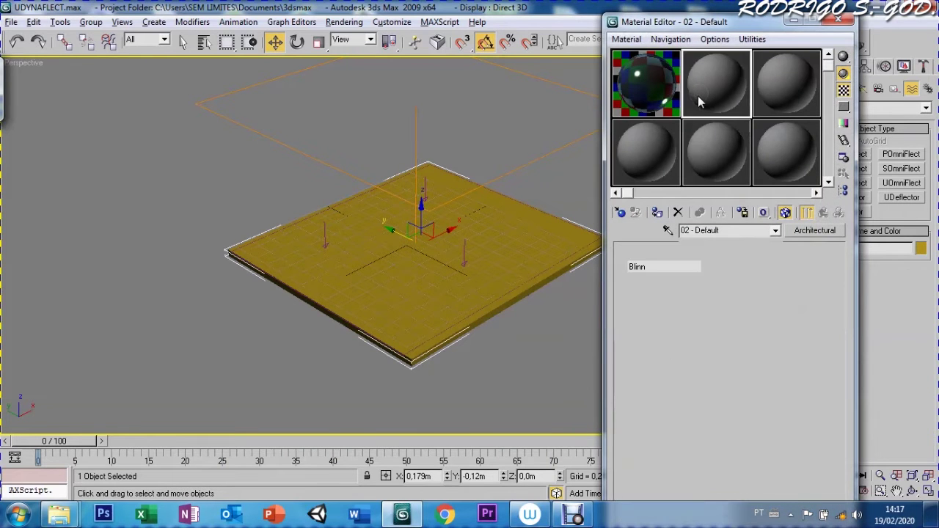
pyautogui.click(715, 335)
pyautogui.doubleClick(437, 77)
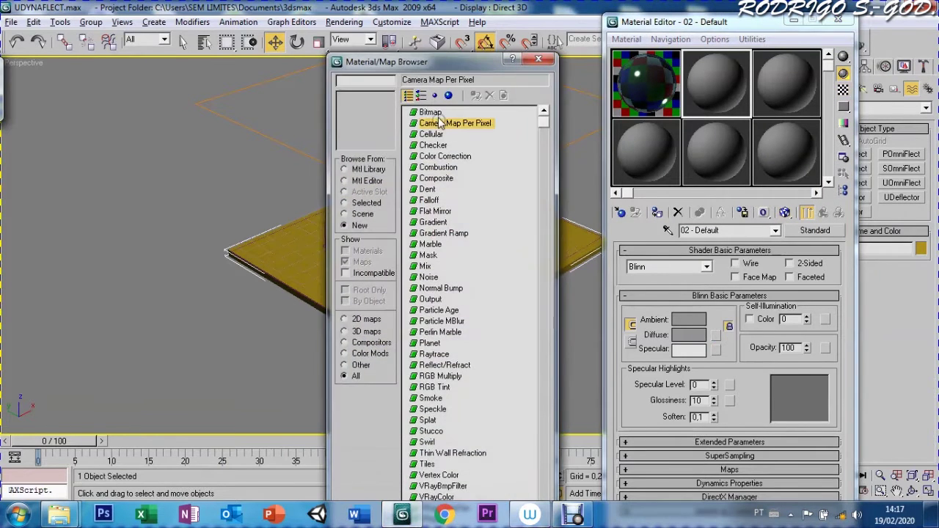
pyautogui.click(823, 213)
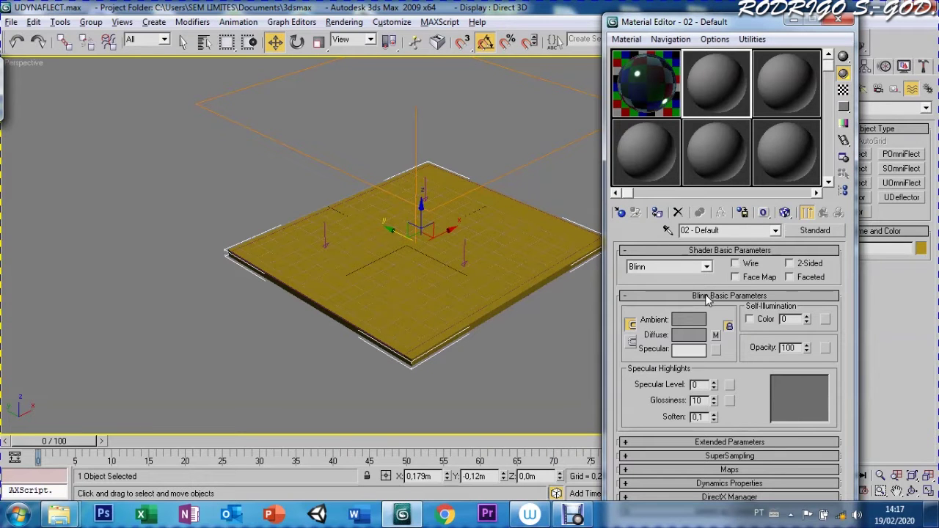
pyautogui.click(815, 231)
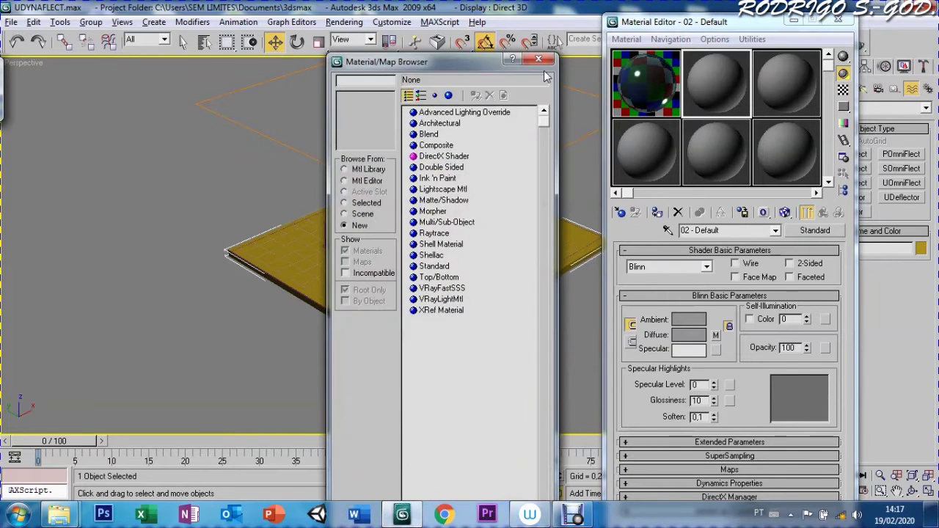
pyautogui.click(554, 63)
pyautogui.click(815, 230)
pyautogui.click(423, 124)
pyautogui.doubleClick(423, 124)
pyautogui.click(767, 267)
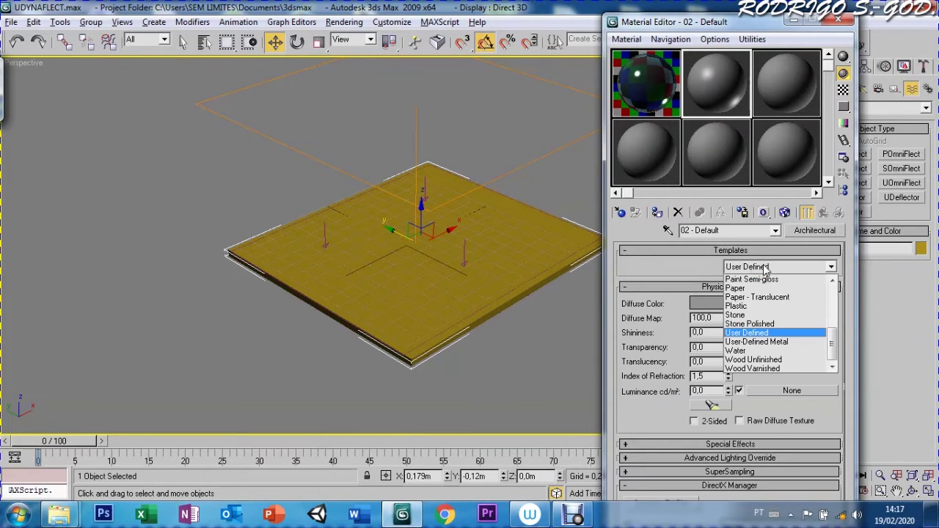
pyautogui.moveTo(833, 348); pyautogui.dragTo(833, 308)
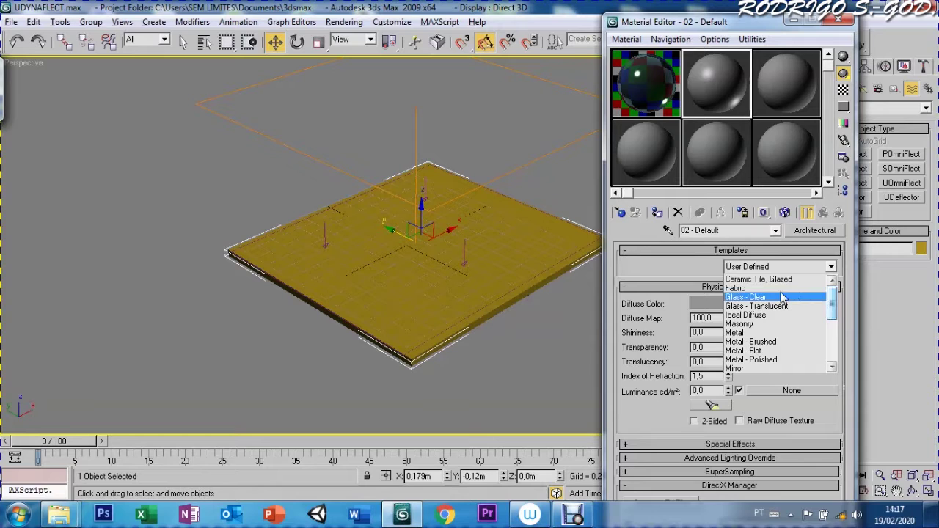
pyautogui.click(745, 279)
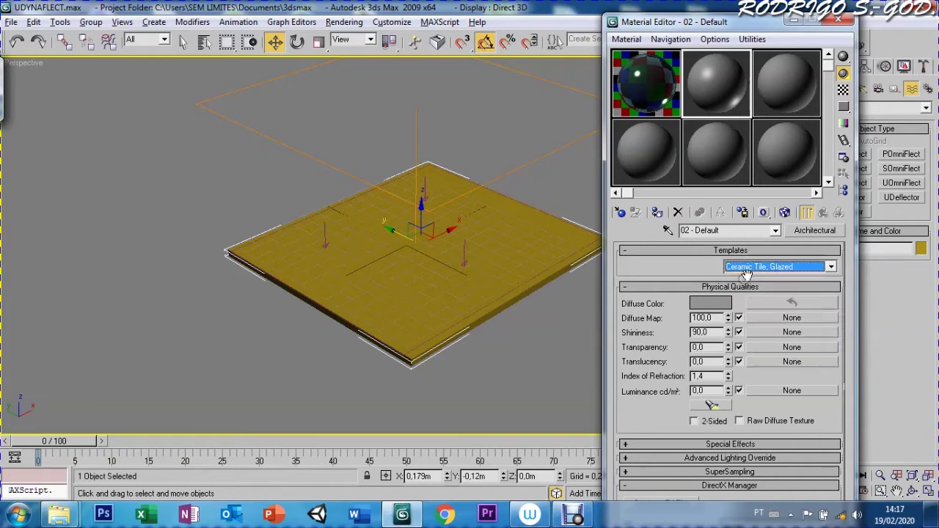
# Step: Load piso pb textura as the diffuse bitmap, assign it to SOLO and show it in viewport
pyautogui.click(774, 320)
pyautogui.doubleClick(420, 114)
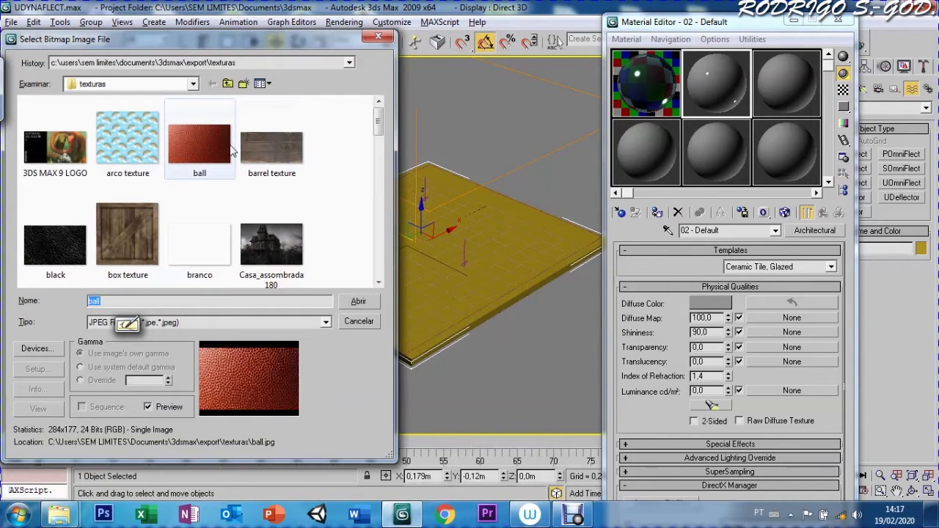
pyautogui.click(199, 145)
pyautogui.write('piso pb textur')
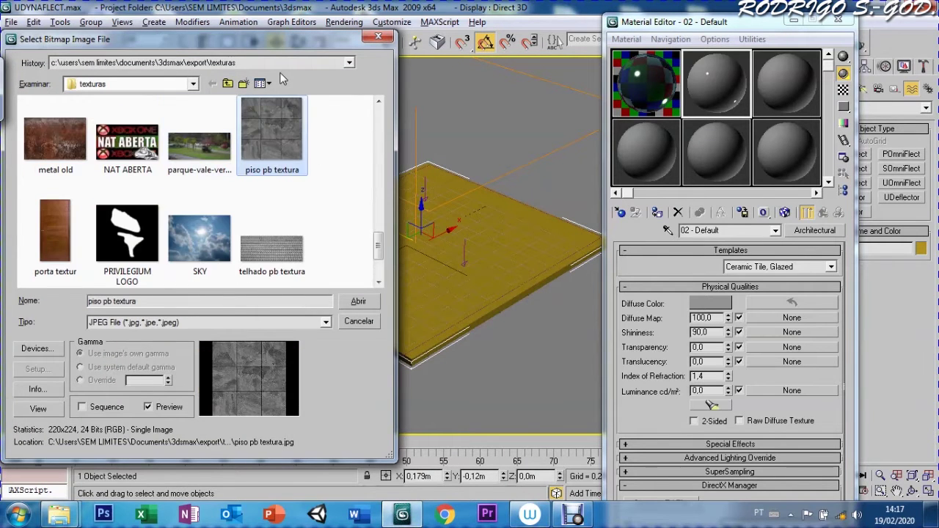
pyautogui.click(350, 305)
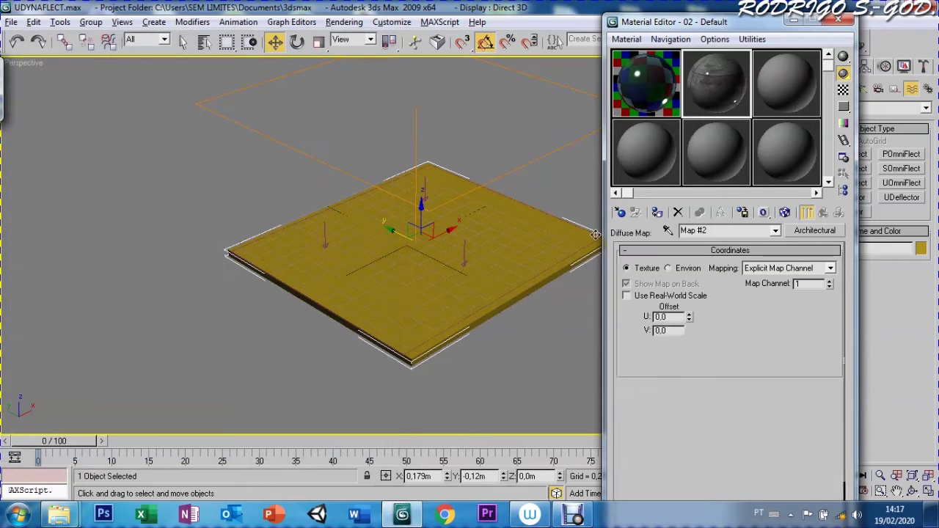
pyautogui.click(657, 212)
pyautogui.click(784, 213)
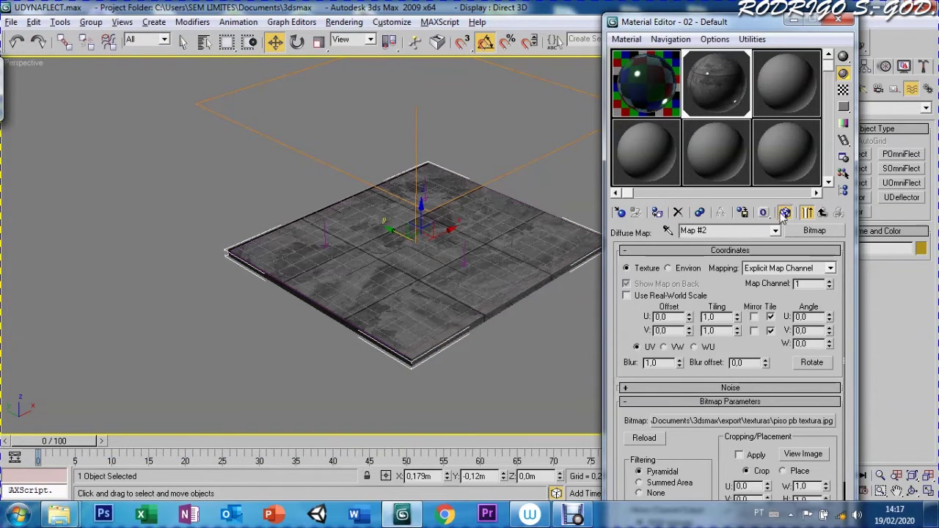
pyautogui.click(793, 20)
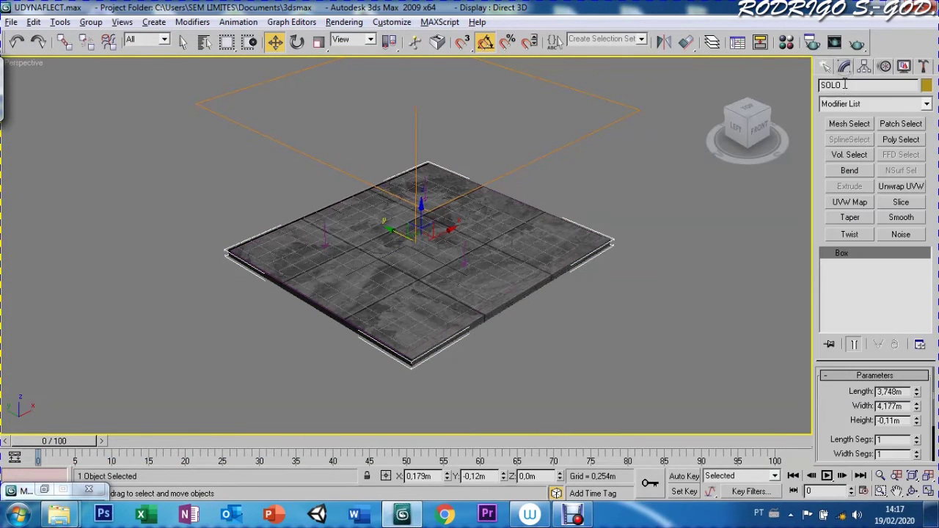
# Step: Add Box UVW Mapping to SOLO with U and V tiling set to 5
pyautogui.click(849, 202)
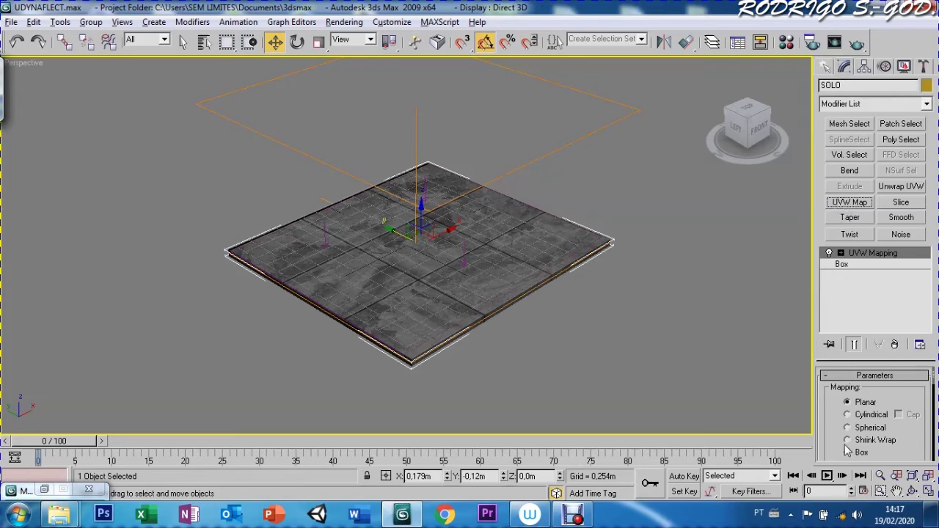
pyautogui.scroll(-3, 854, 432)
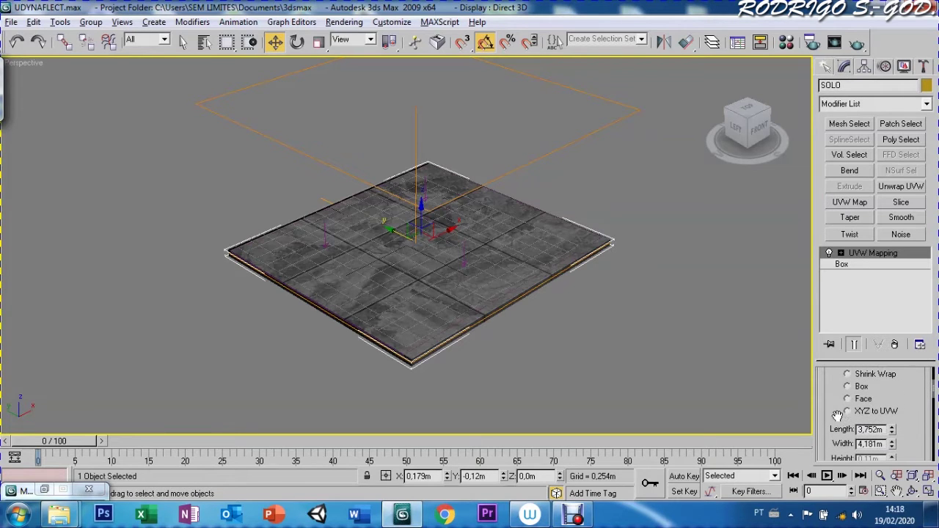
pyautogui.scroll(1, 842, 408)
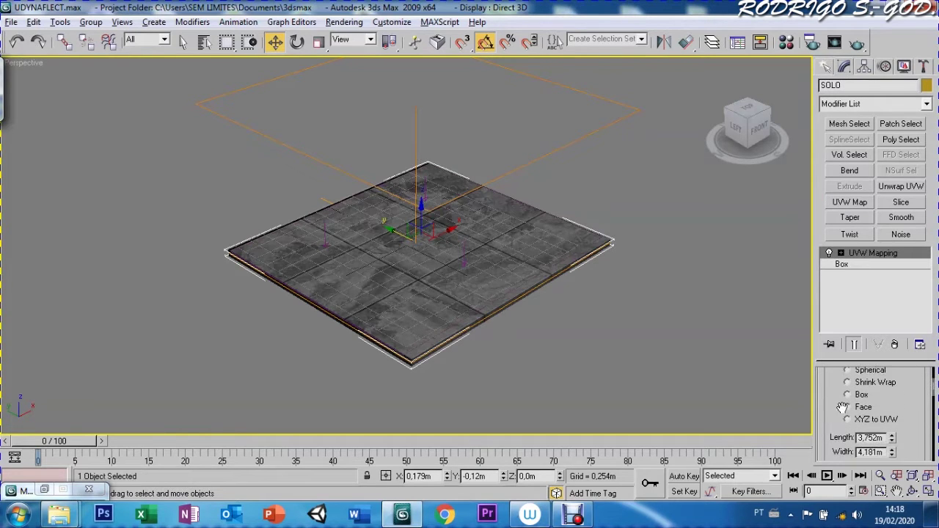
pyautogui.click(848, 394)
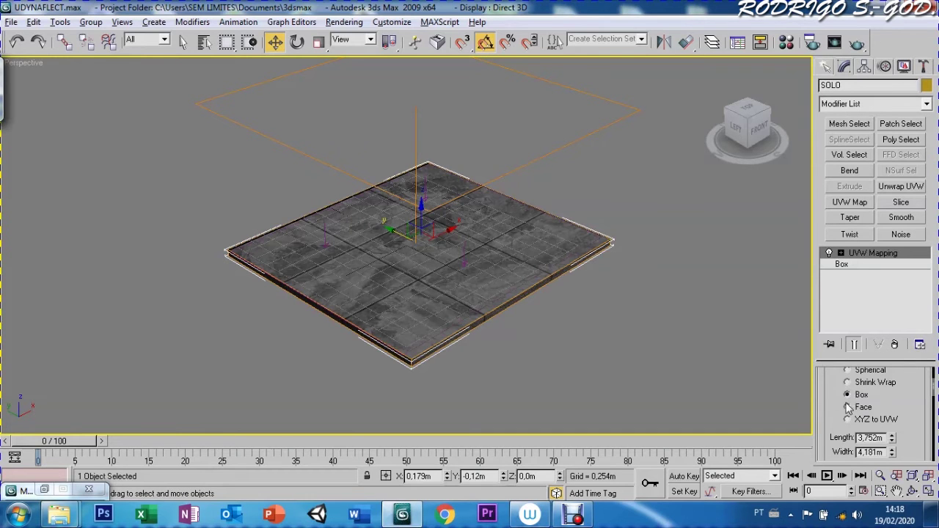
pyautogui.moveTo(833, 419); pyautogui.dragTo(830, 360)
pyautogui.moveTo(853, 433)
pyautogui.mouseDown()
pyautogui.moveTo(854, 393)
pyautogui.moveTo(893, 386)
pyautogui.mouseUp()
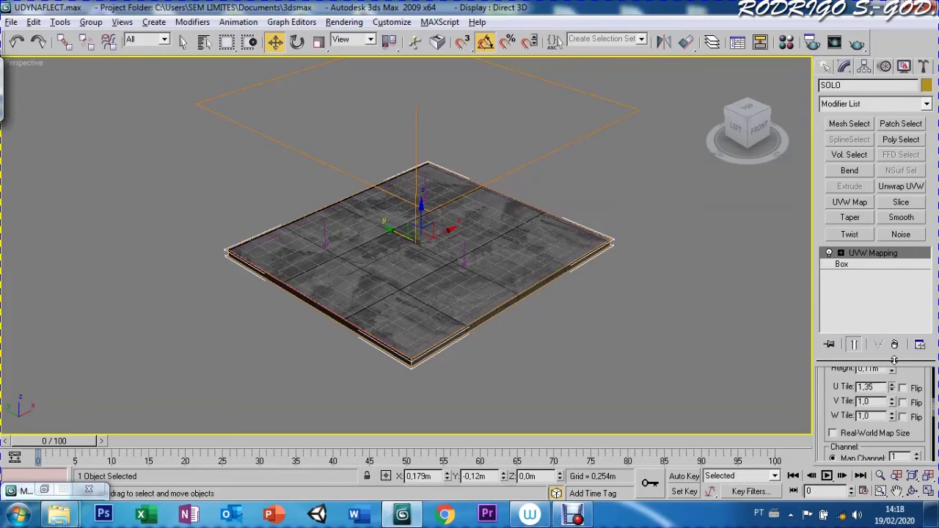
pyautogui.doubleClick(876, 390)
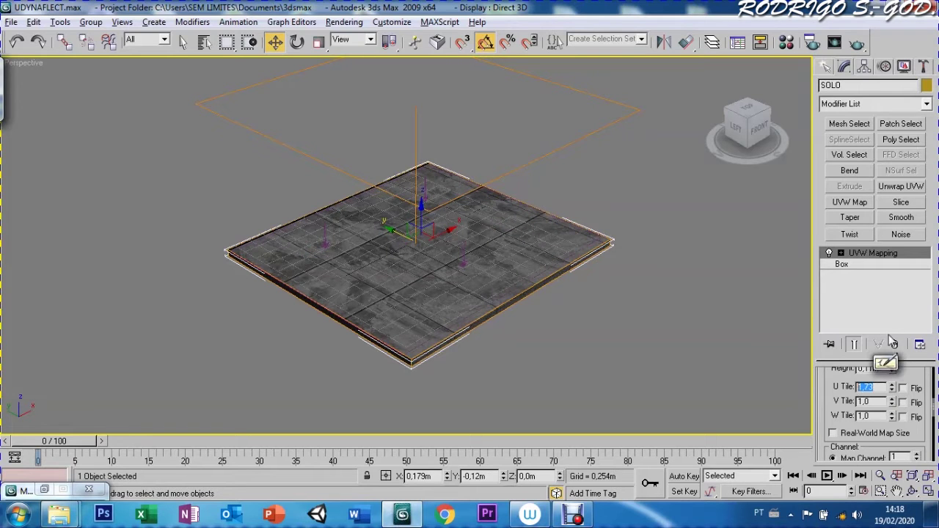
pyautogui.write('5')
pyautogui.press('Return')
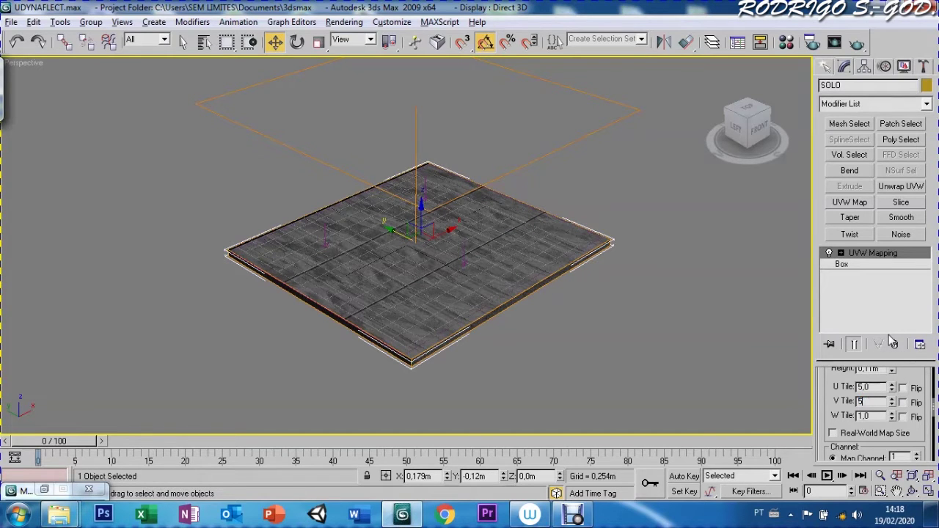
pyautogui.press('Return')
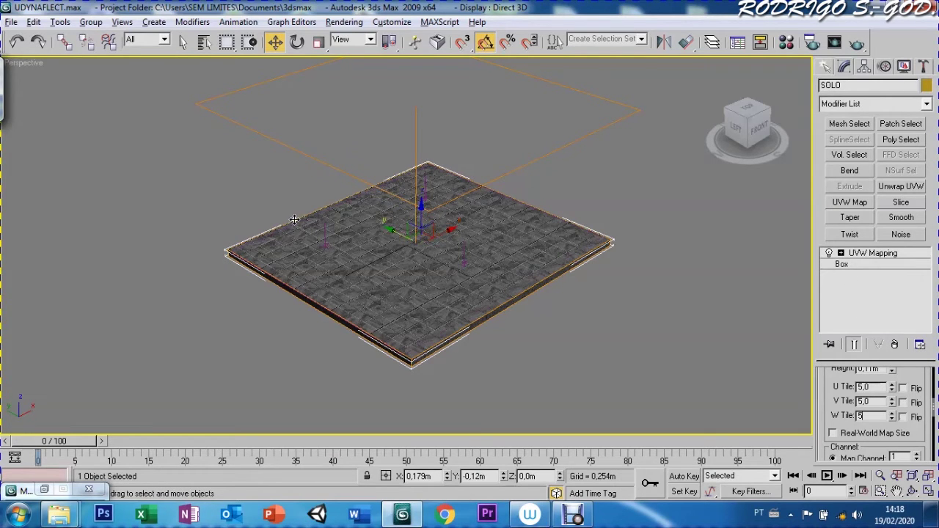
pyautogui.click(203, 42)
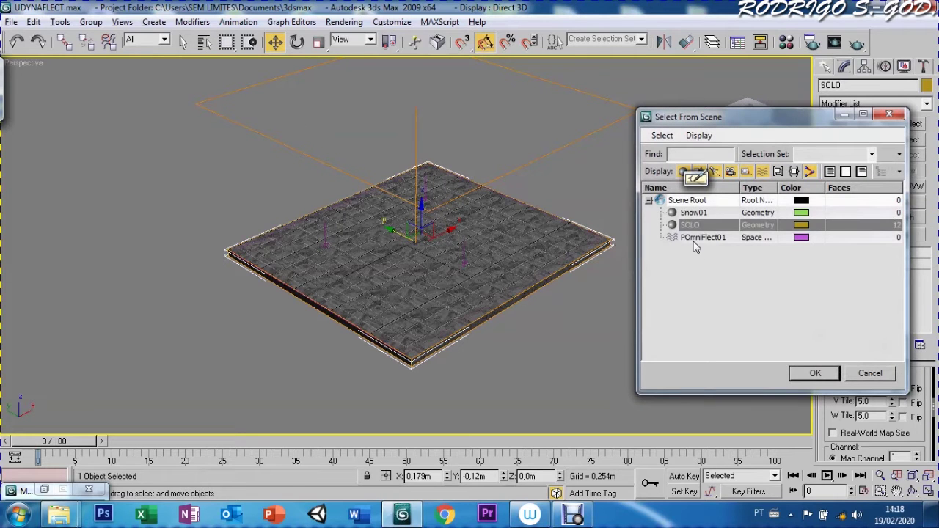
# Step: Select POmniFlect01 and lower the SOLO floor slightly along Z
pyautogui.click(700, 238)
pyautogui.click(813, 374)
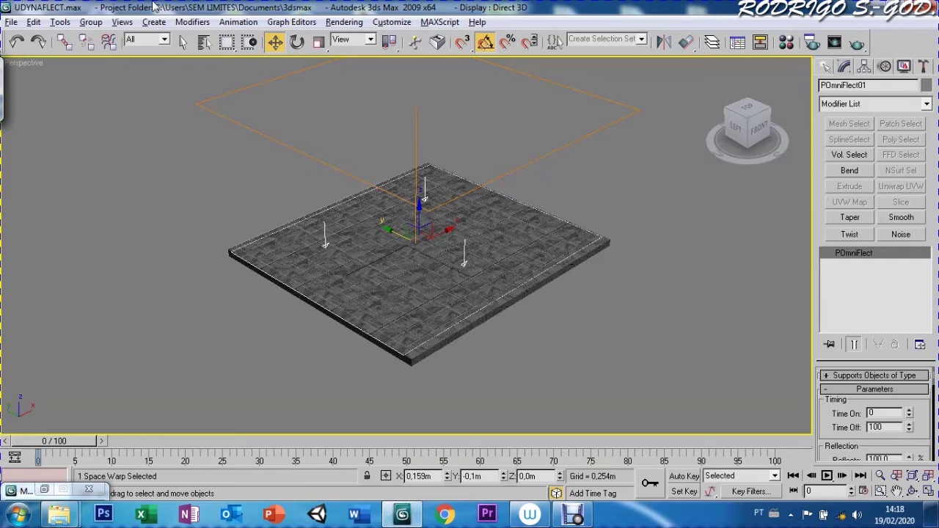
pyautogui.click(108, 42)
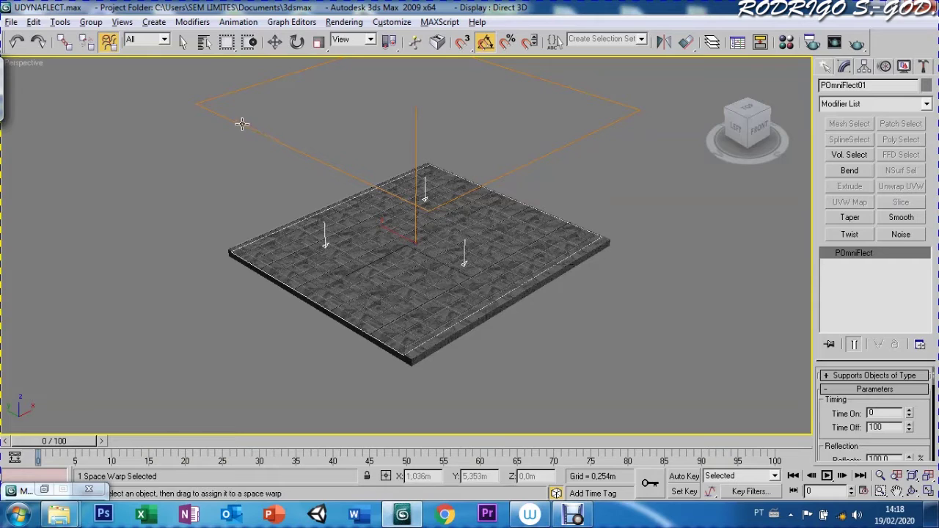
pyautogui.moveTo(236, 123); pyautogui.dragTo(240, 251)
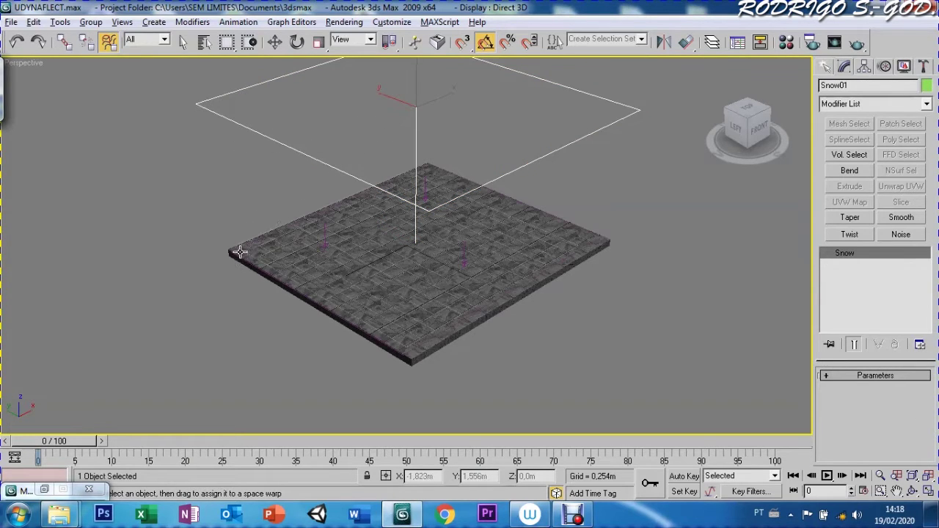
pyautogui.press('w')
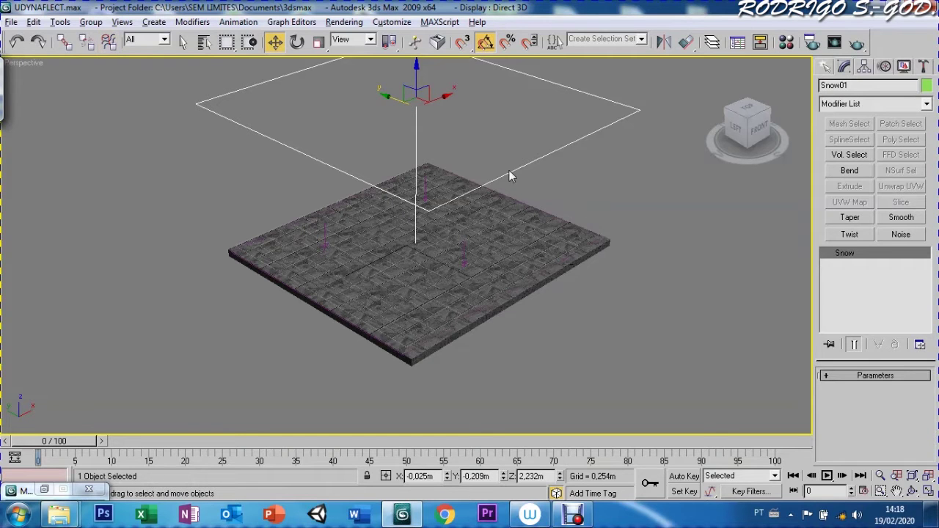
pyautogui.click(570, 254)
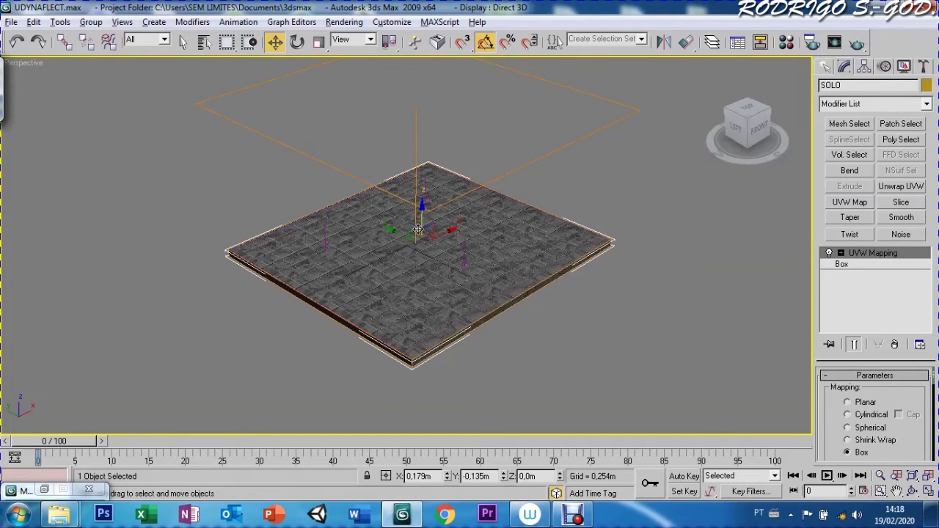
pyautogui.moveTo(417, 229); pyautogui.dragTo(416, 248)
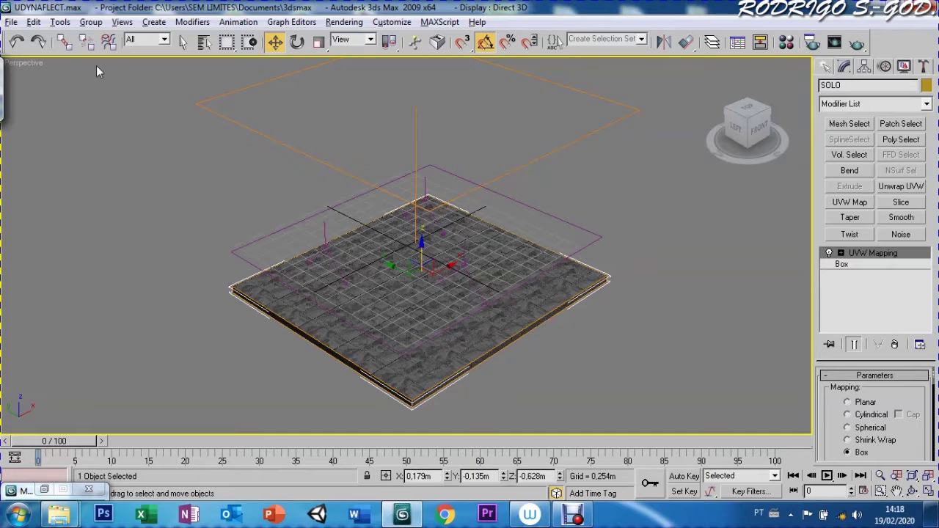
# Step: Bind Snow01 to the POmniFlect01 deflector and scrub the timeline to preview the snow
pyautogui.click(108, 42)
pyautogui.moveTo(534, 163); pyautogui.dragTo(591, 245)
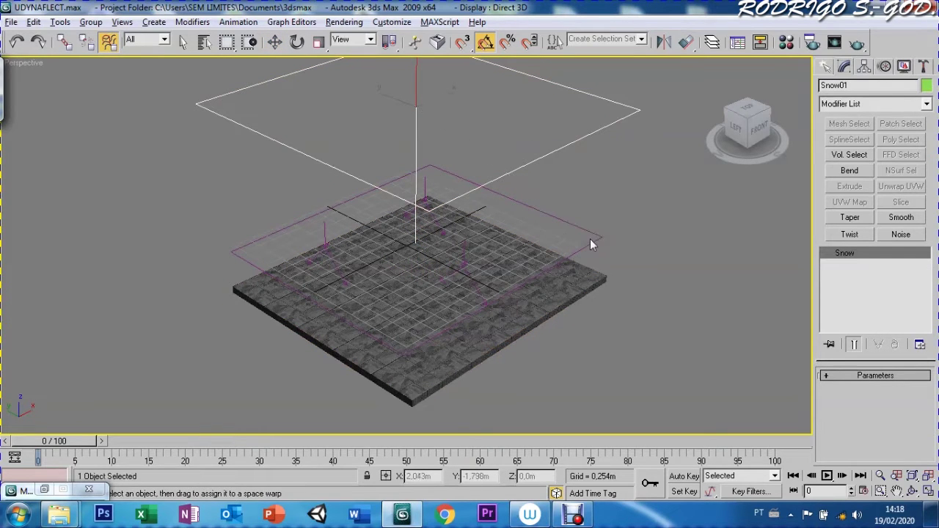
pyautogui.click(522, 170)
pyautogui.click(509, 168)
pyautogui.moveTo(513, 185); pyautogui.dragTo(528, 210)
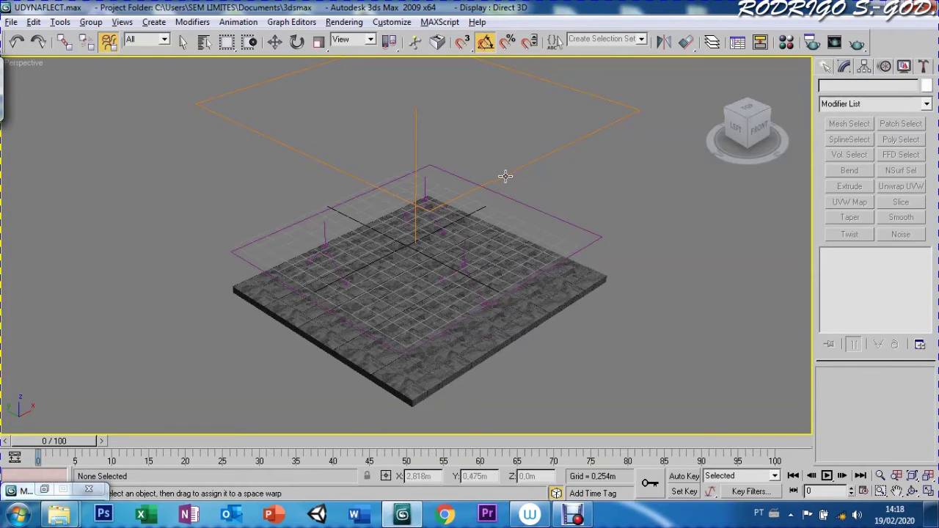
pyautogui.click(504, 176)
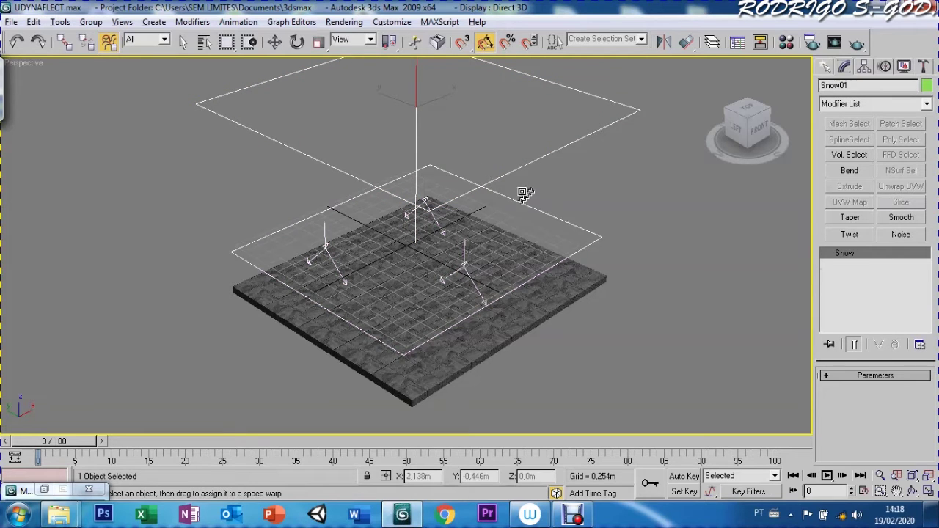
pyautogui.moveTo(524, 193); pyautogui.dragTo(506, 174)
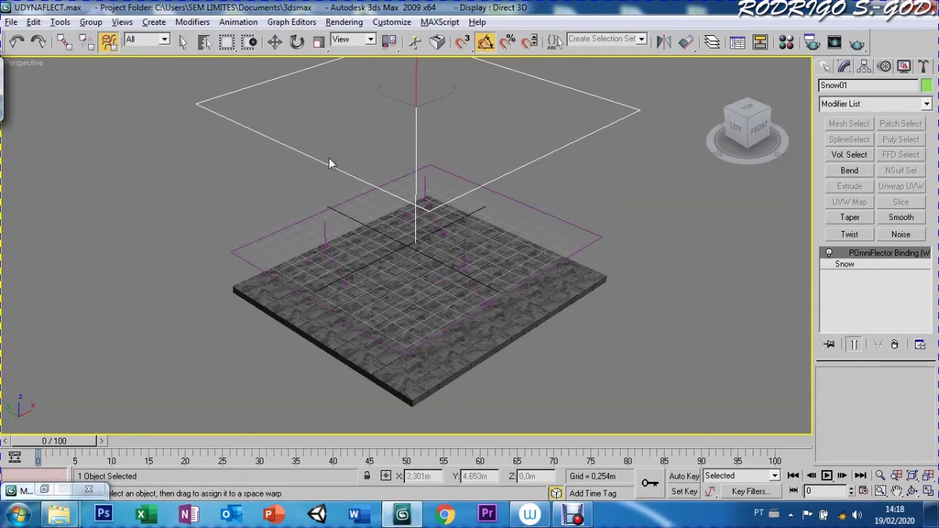
pyautogui.moveTo(88, 440)
pyautogui.mouseDown()
pyautogui.moveTo(345, 438)
pyautogui.moveTo(556, 412)
pyautogui.moveTo(725, 411)
pyautogui.moveTo(243, 405)
pyautogui.moveTo(201, 392)
pyautogui.moveTo(449, 379)
pyautogui.moveTo(624, 390)
pyautogui.moveTo(543, 386)
pyautogui.moveTo(81, 416)
pyautogui.mouseUp()
pyautogui.click(109, 41)
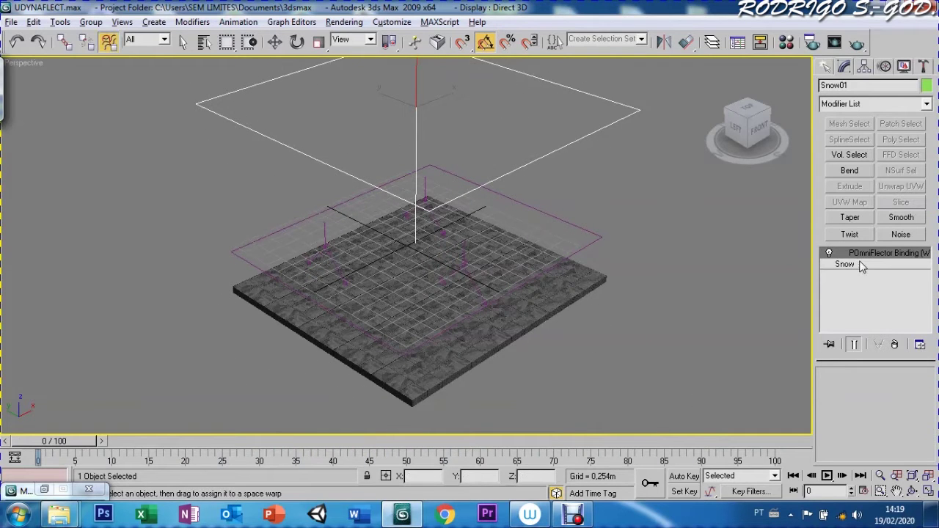
pyautogui.click(241, 259)
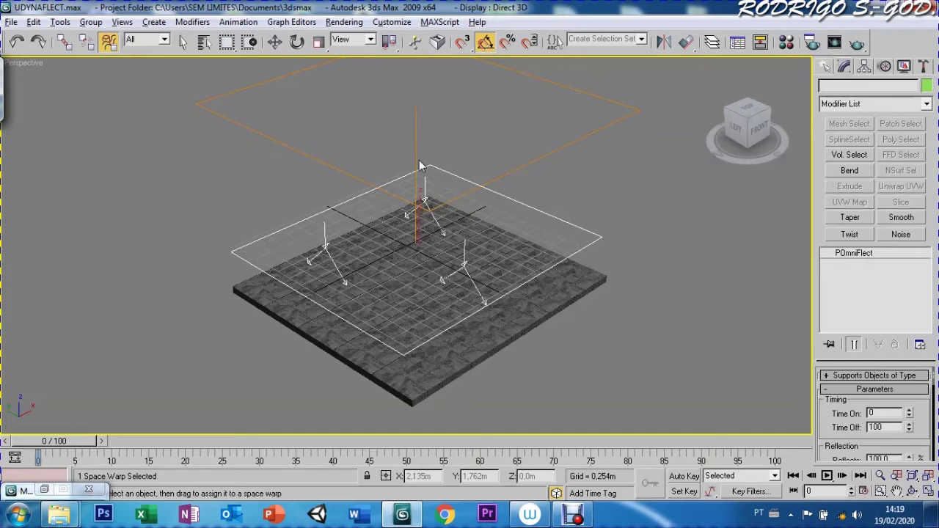
# Step: Lower POmniFlect01 onto the floor surface and view the snow at frame 33 from an angle
pyautogui.press('w')
pyautogui.moveTo(421, 209); pyautogui.dragTo(417, 243)
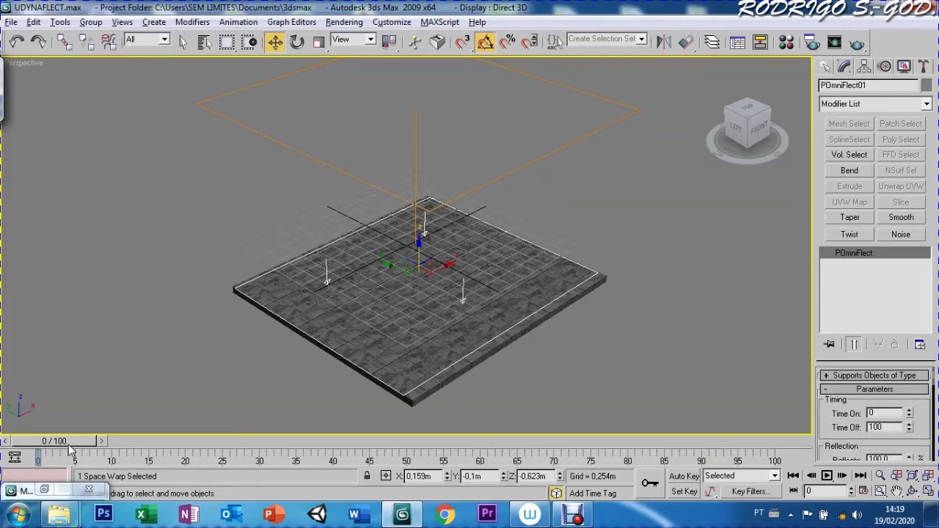
pyautogui.moveTo(71, 445); pyautogui.dragTo(290, 438)
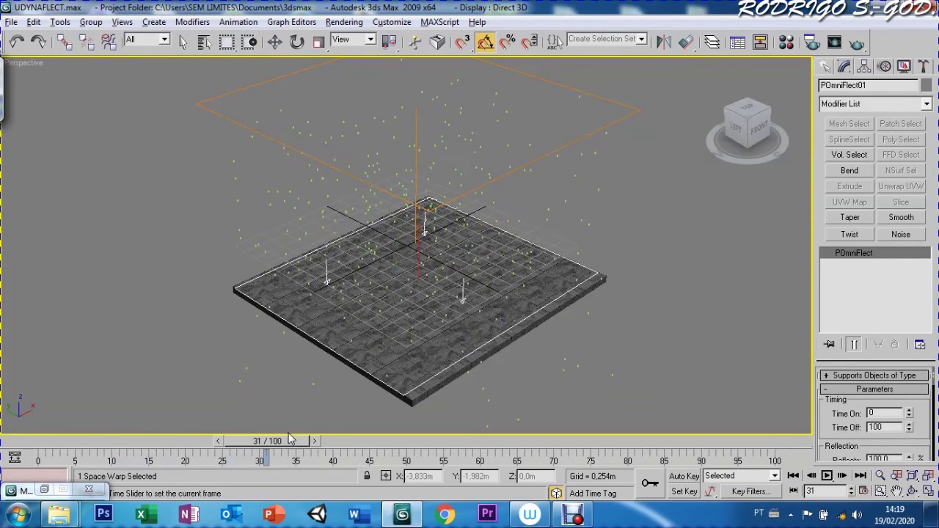
pyautogui.moveTo(290, 438); pyautogui.dragTo(305, 438)
pyautogui.press('w')
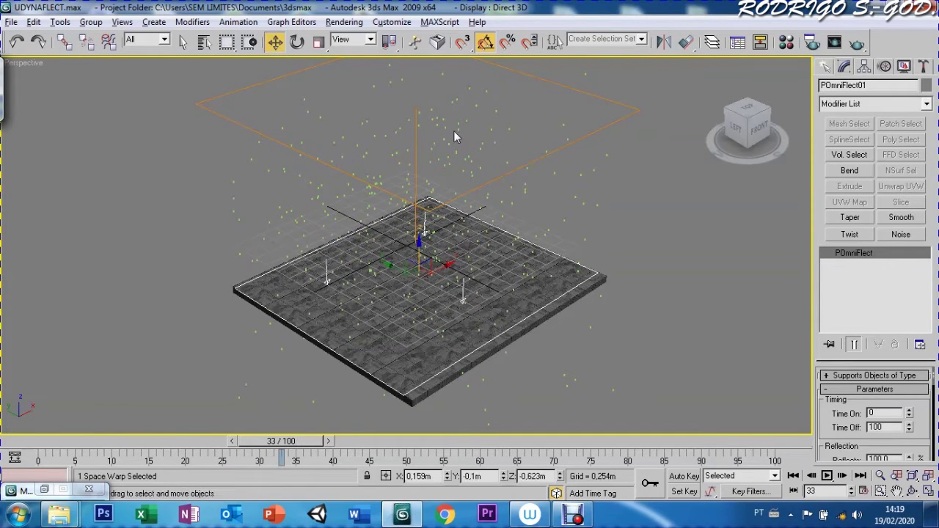
pyautogui.hotkey('ctrl', 'r')
pyautogui.moveTo(383, 319); pyautogui.dragTo(409, 300)
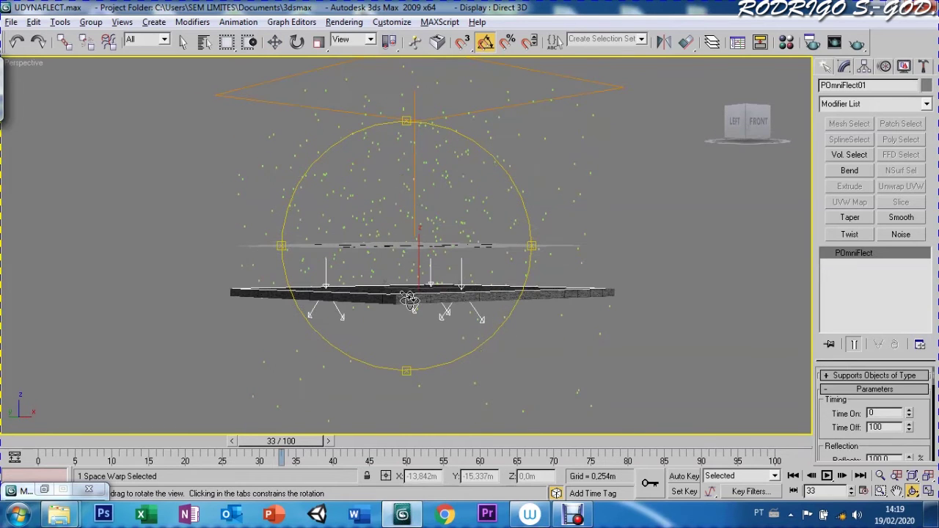
pyautogui.hotkey('ctrl', 'p')
pyautogui.moveTo(577, 216)
pyautogui.mouseDown()
pyautogui.moveTo(602, 272)
pyautogui.moveTo(630, 255)
pyautogui.mouseUp()
pyautogui.hotkey('ctrl', 'r')
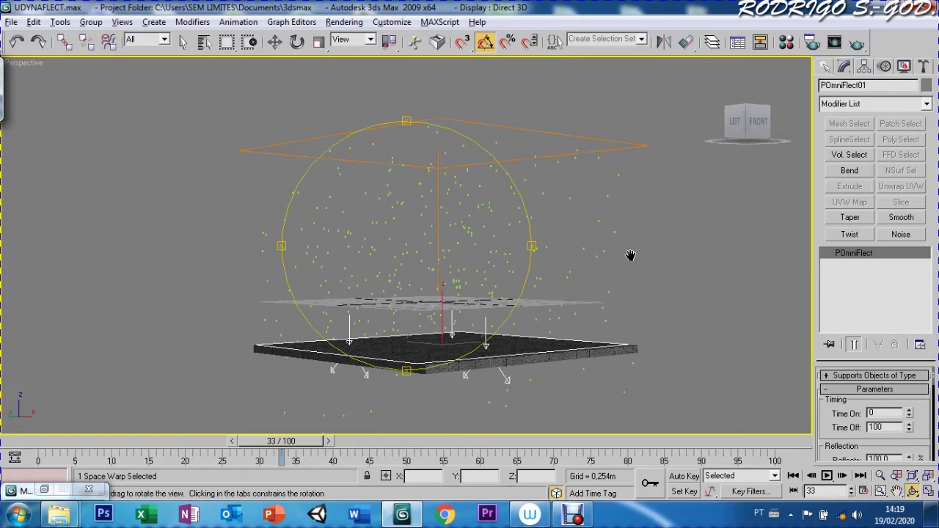
pyautogui.moveTo(447, 245)
pyautogui.mouseDown()
pyautogui.moveTo(411, 374)
pyautogui.moveTo(391, 385)
pyautogui.mouseUp()
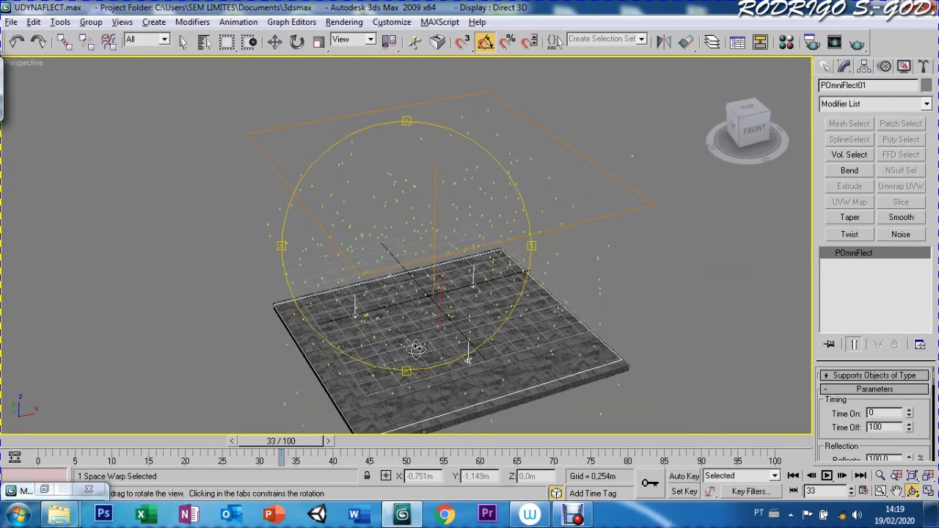
pyautogui.scroll(-2, 416, 345)
pyautogui.press('w')
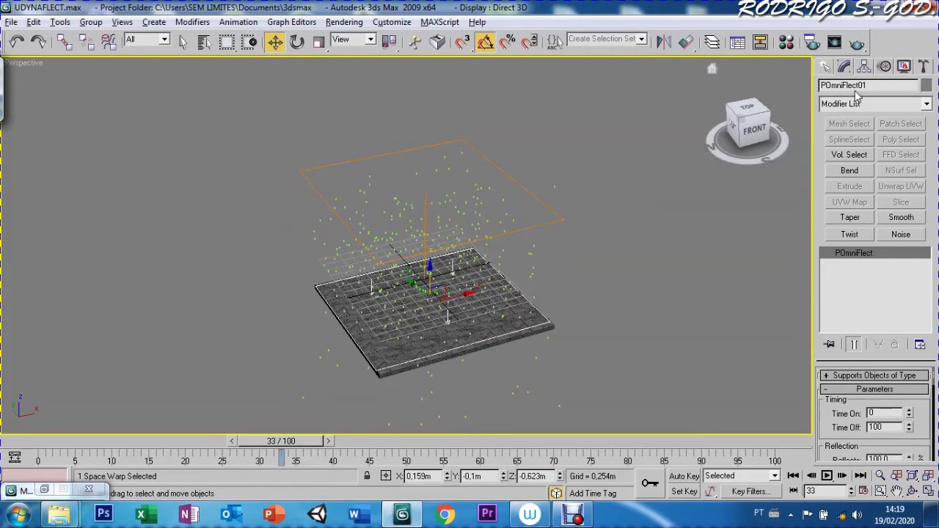
# Step: Bring up the Forces category of space warps, listing Gravity and Wind
pyautogui.click(826, 67)
pyautogui.click(838, 110)
pyautogui.click(844, 116)
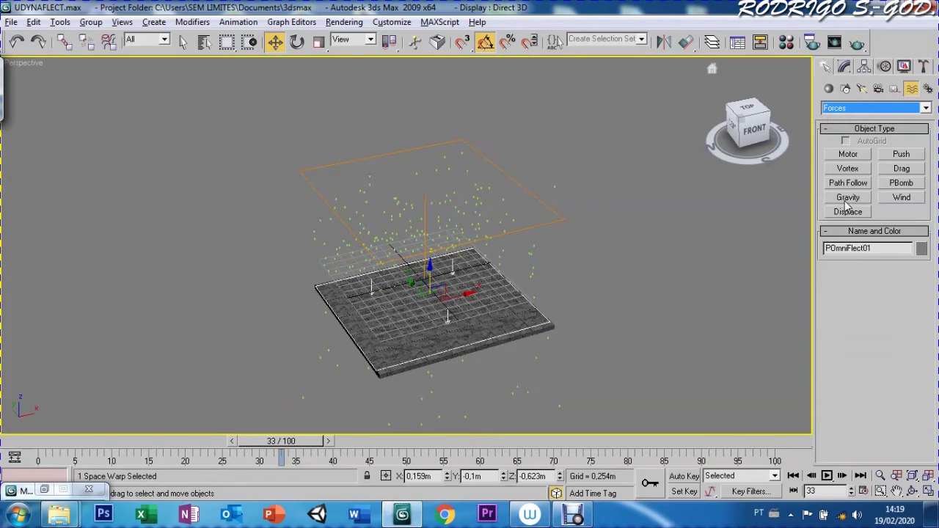
# Step: Create a Wind force and tilt it -80° so it blows sideways toward the snow
pyautogui.click(901, 198)
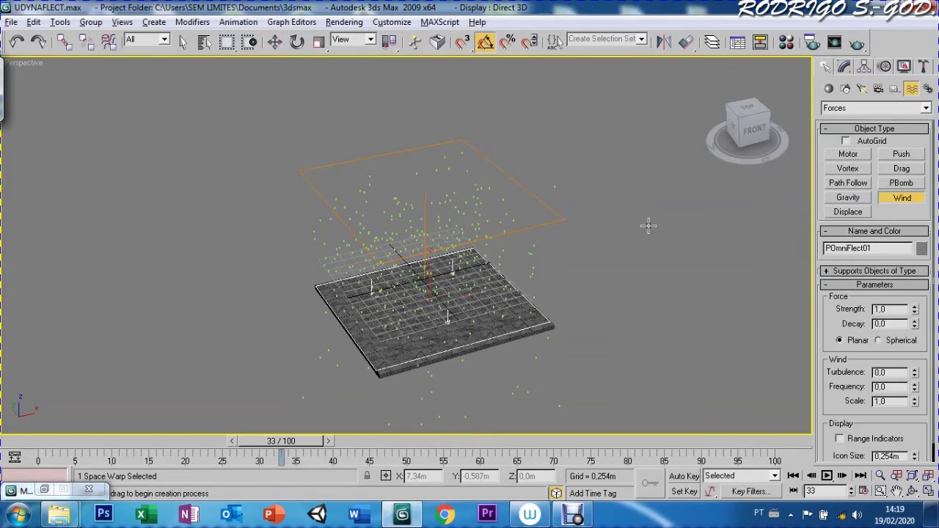
pyautogui.moveTo(624, 266); pyautogui.dragTo(600, 285)
pyautogui.press('e')
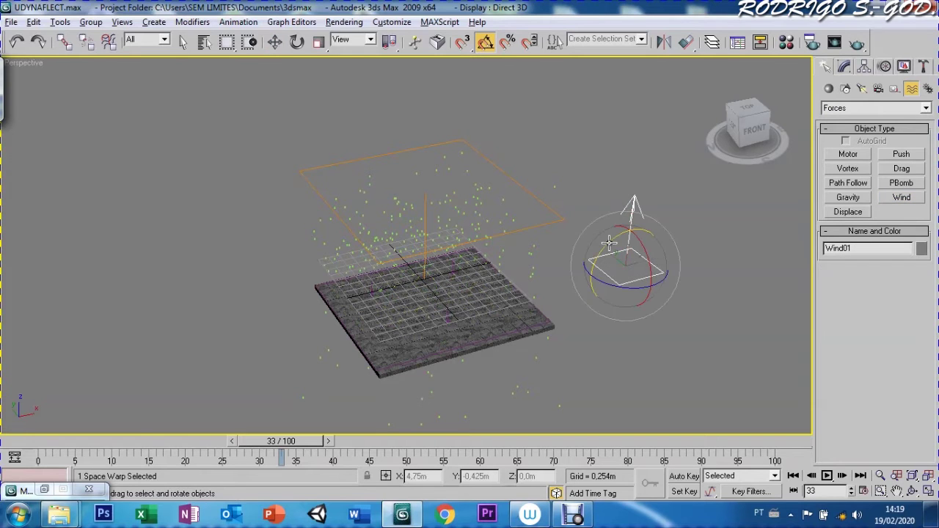
pyautogui.moveTo(609, 239); pyautogui.dragTo(571, 295)
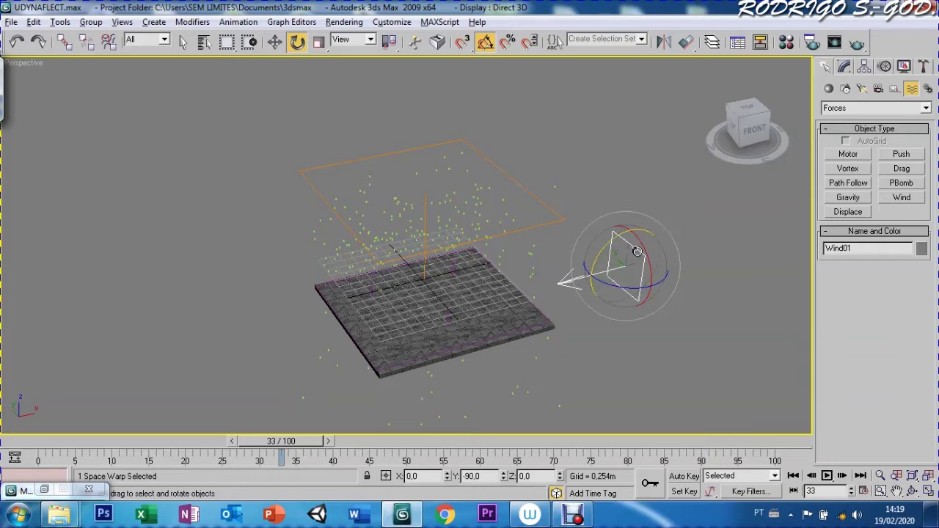
# Step: Add a Gravity force at the lower left of the scene
pyautogui.click(840, 199)
pyautogui.moveTo(210, 355)
pyautogui.mouseDown()
pyautogui.moveTo(248, 378)
pyautogui.moveTo(251, 367)
pyautogui.mouseUp()
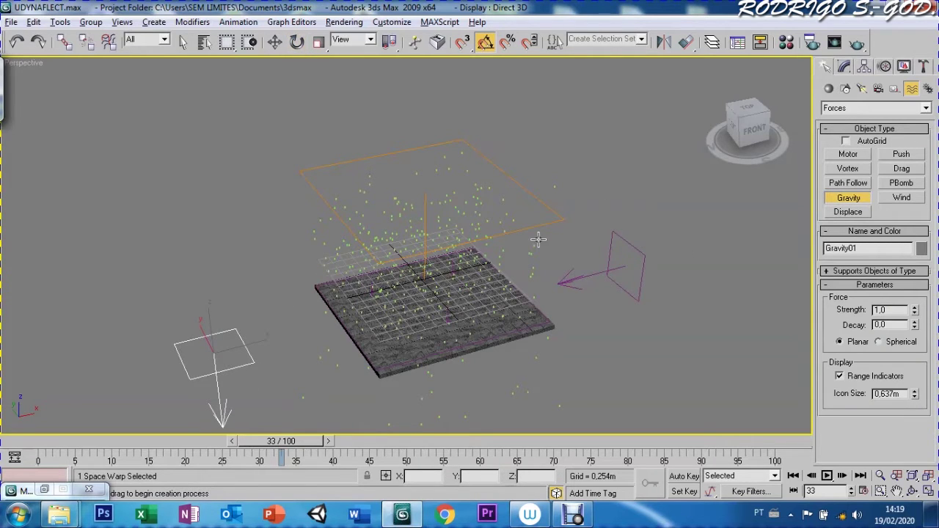
pyautogui.click(924, 67)
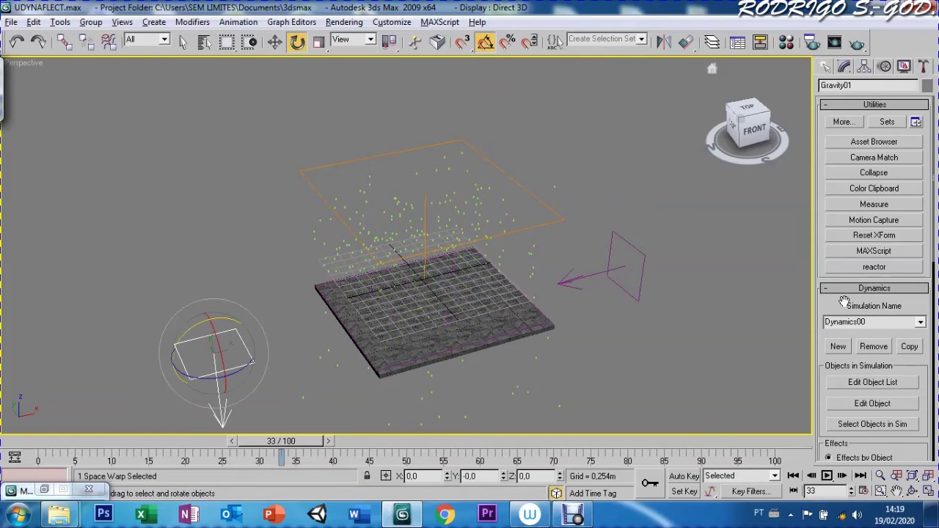
# Step: Add SOLO to the reactor simulation object list and preview the particles
pyautogui.click(851, 404)
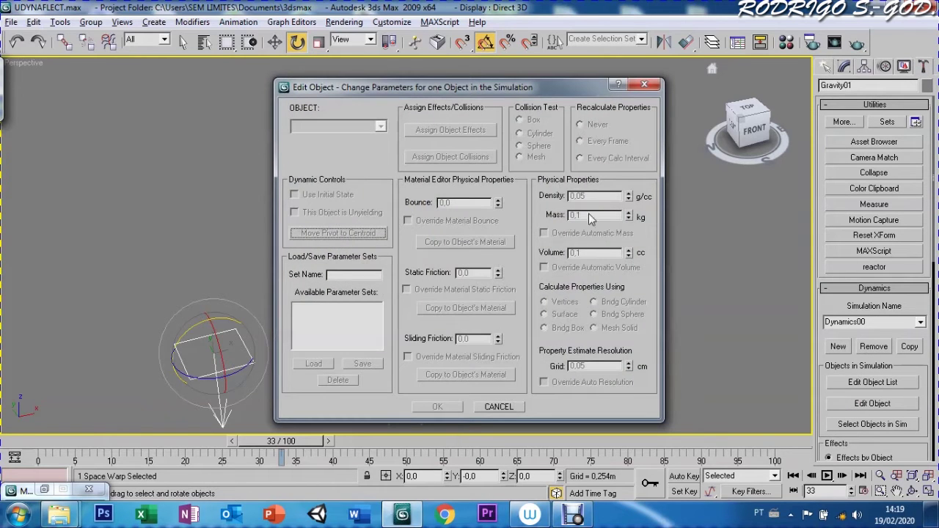
pyautogui.click(644, 85)
pyautogui.click(853, 384)
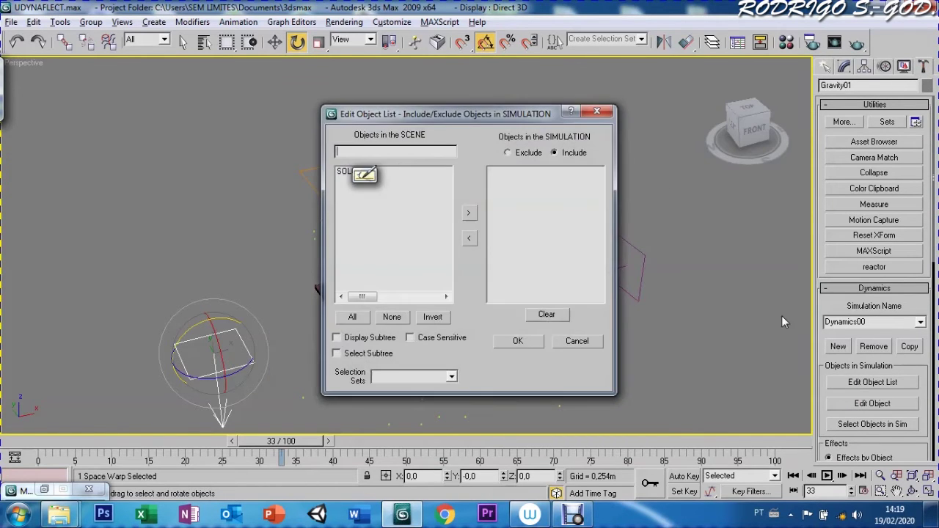
pyautogui.click(413, 173)
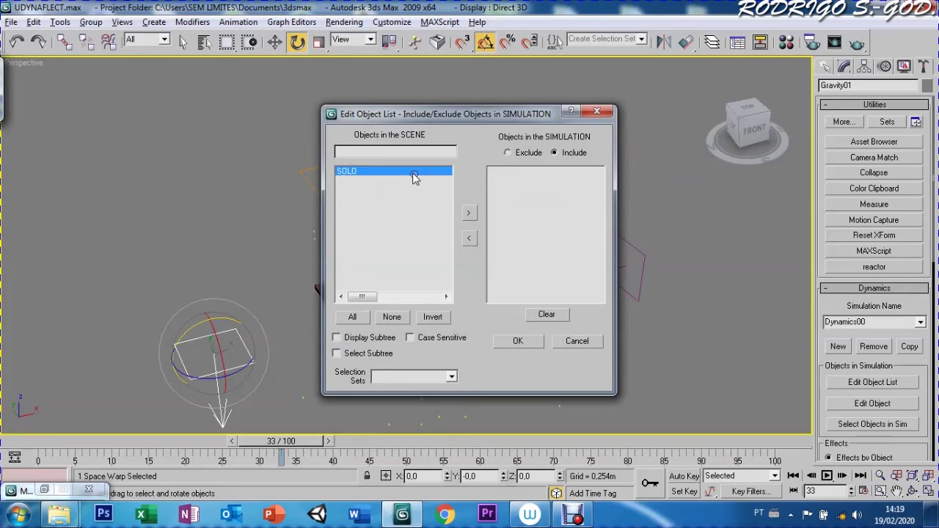
pyautogui.click(468, 214)
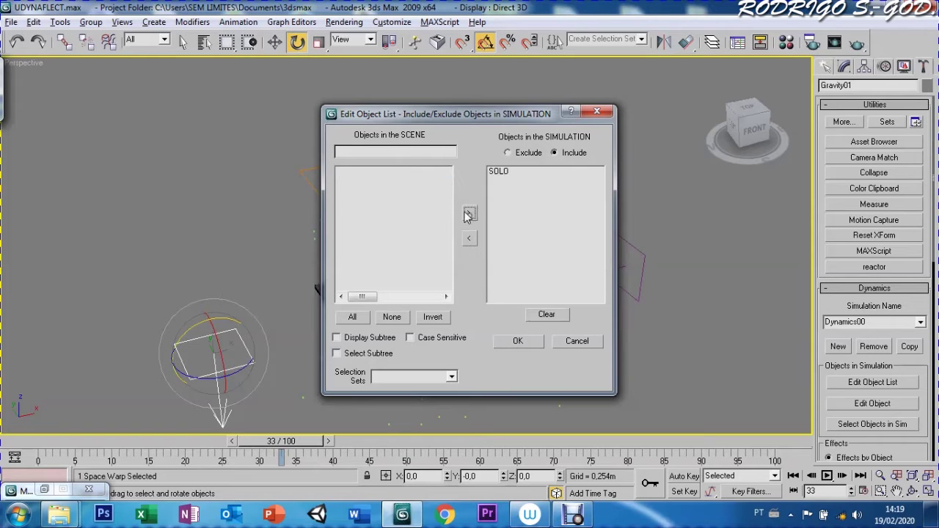
pyautogui.click(516, 342)
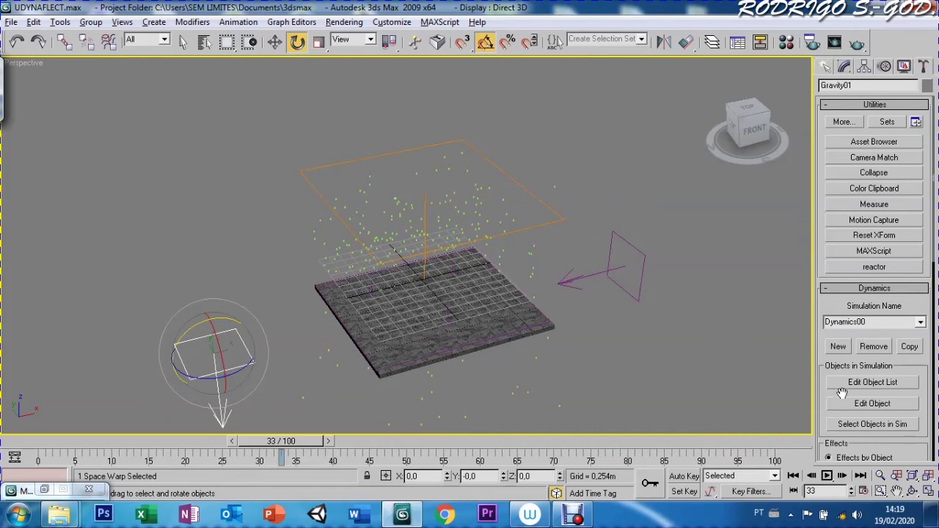
pyautogui.moveTo(277, 444)
pyautogui.mouseDown()
pyautogui.moveTo(81, 443)
pyautogui.moveTo(245, 442)
pyautogui.moveTo(448, 415)
pyautogui.moveTo(521, 442)
pyautogui.moveTo(432, 443)
pyautogui.mouseUp()
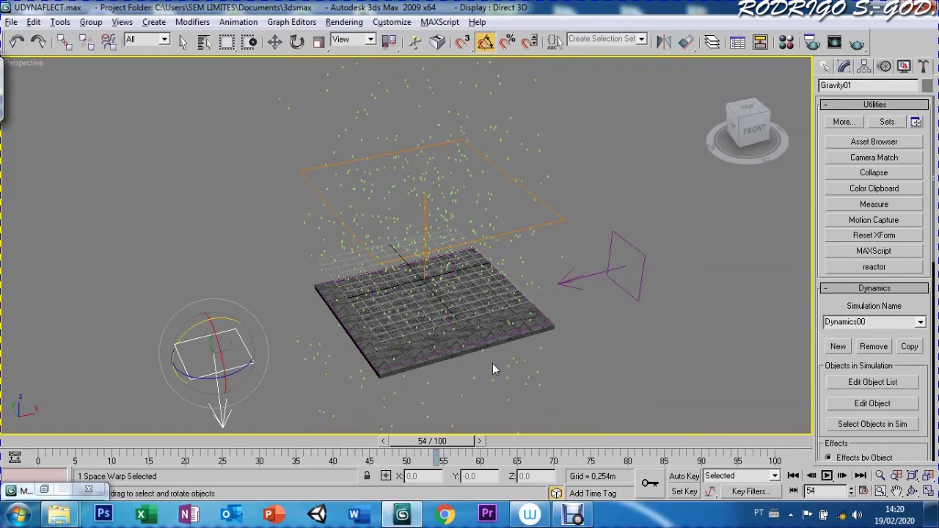
# Step: Bind the Snow01 emitter to the Wind01 space warp
pyautogui.click(616, 235)
pyautogui.click(110, 42)
pyautogui.moveTo(611, 234)
pyautogui.mouseDown()
pyautogui.moveTo(559, 218)
pyautogui.moveTo(565, 198)
pyautogui.mouseUp()
# Step: Bind the Snow01 emitter to Gravity01 and scrub the timeline to check the falling snow
pyautogui.click(204, 338)
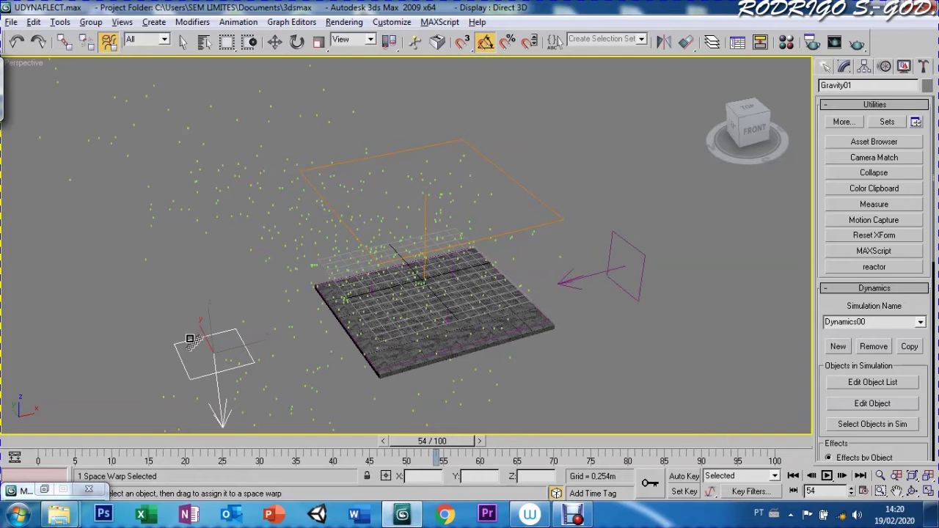
pyautogui.moveTo(295, 215); pyautogui.dragTo(315, 189)
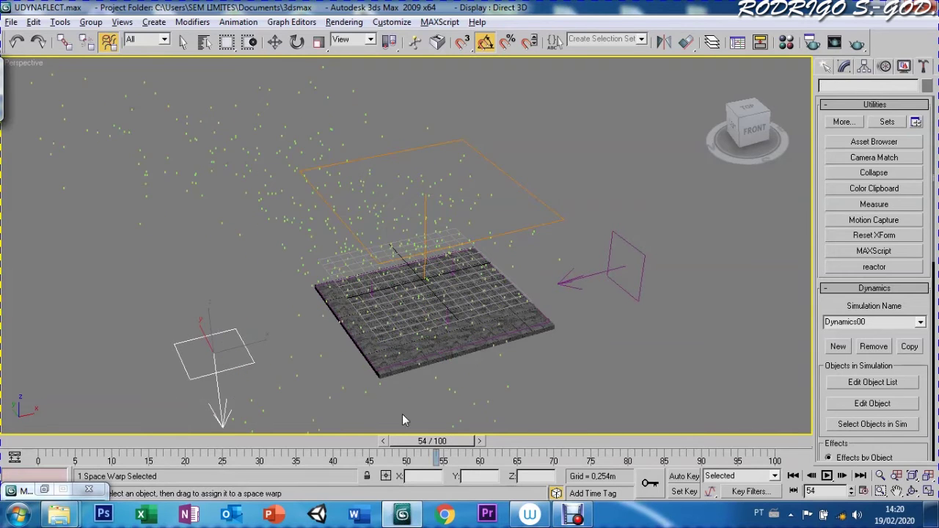
pyautogui.moveTo(399, 448)
pyautogui.mouseDown()
pyautogui.moveTo(29, 441)
pyautogui.moveTo(344, 423)
pyautogui.moveTo(91, 441)
pyautogui.moveTo(149, 441)
pyautogui.mouseUp()
# Step: Orbit, pan and zoom to a lower, closer view, then preview the snow further along
pyautogui.click(109, 42)
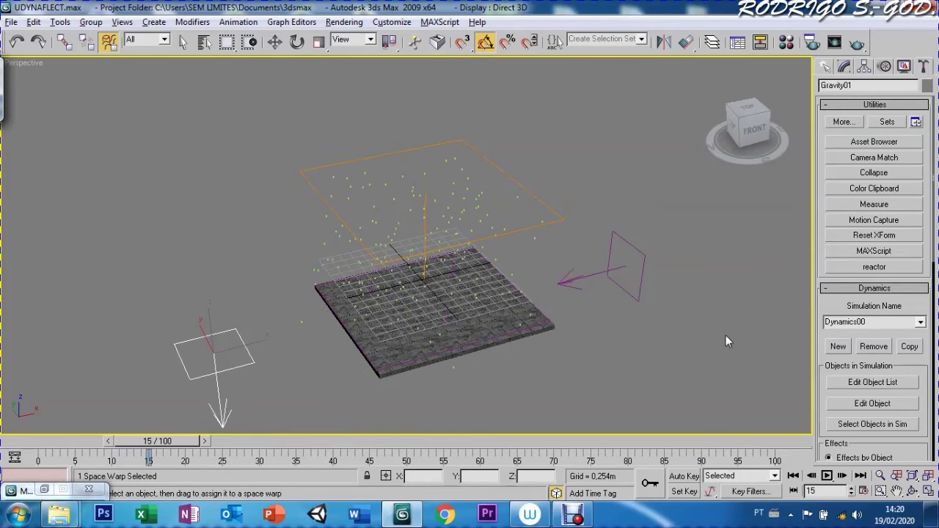
pyautogui.hotkey('ctrl', 'r')
pyautogui.moveTo(412, 359); pyautogui.dragTo(404, 329)
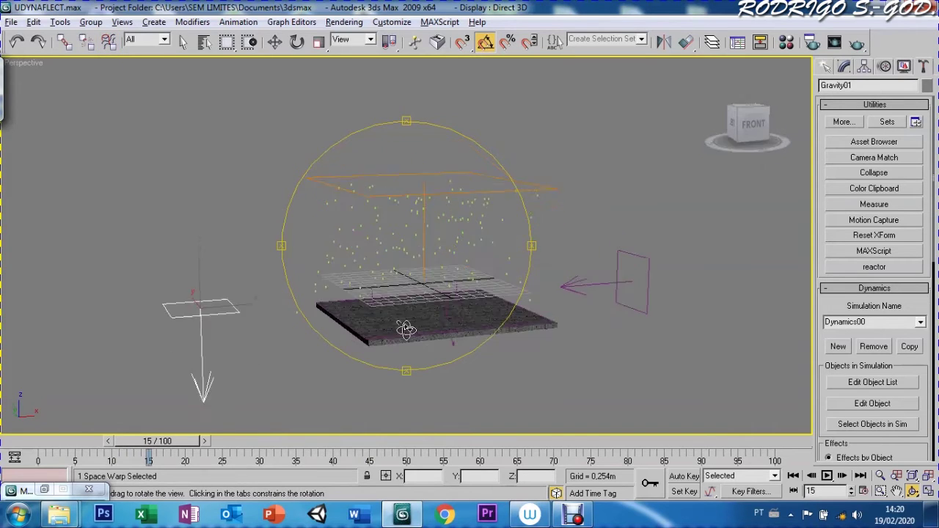
pyautogui.click(896, 491)
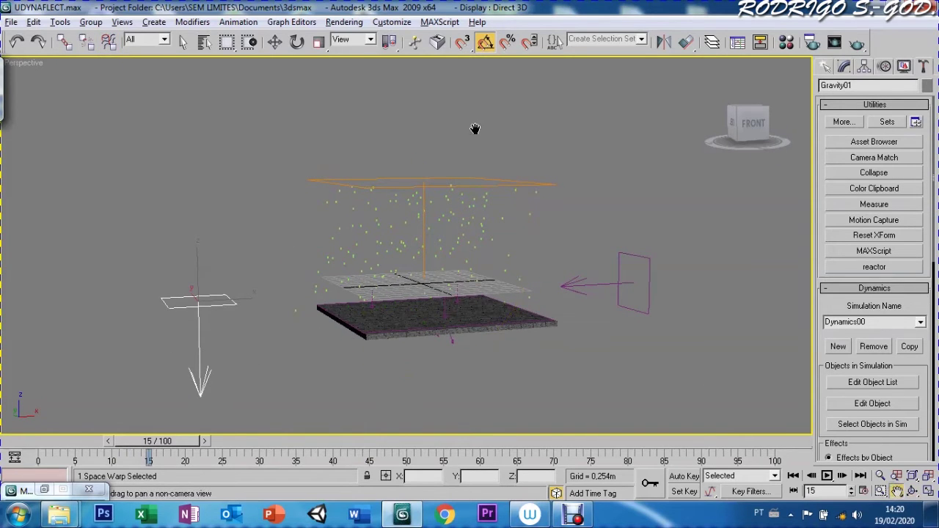
pyautogui.scroll(3, 475, 129)
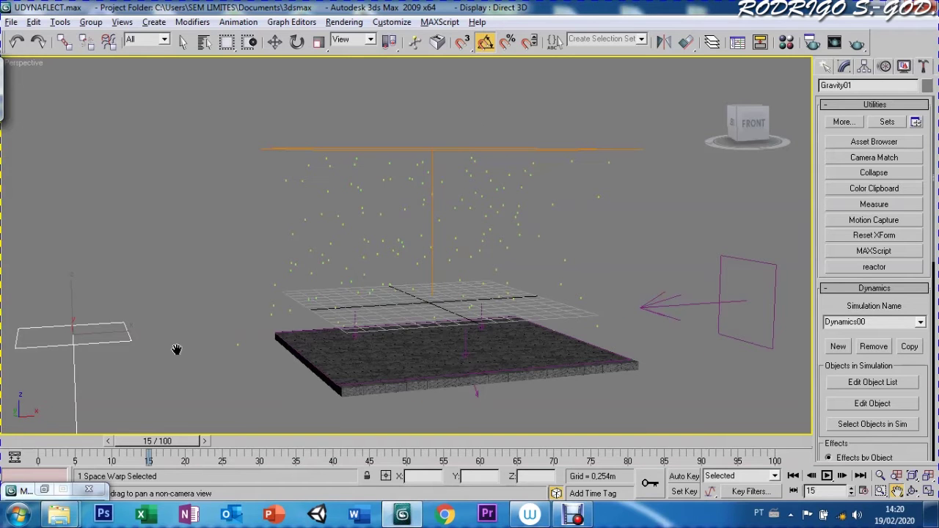
pyautogui.moveTo(163, 442)
pyautogui.mouseDown()
pyautogui.moveTo(59, 441)
pyautogui.moveTo(250, 438)
pyautogui.moveTo(455, 410)
pyautogui.moveTo(586, 405)
pyautogui.mouseUp()
# Step: Change Snow01's object colour from green to white and scrub to check the flakes
pyautogui.press('w')
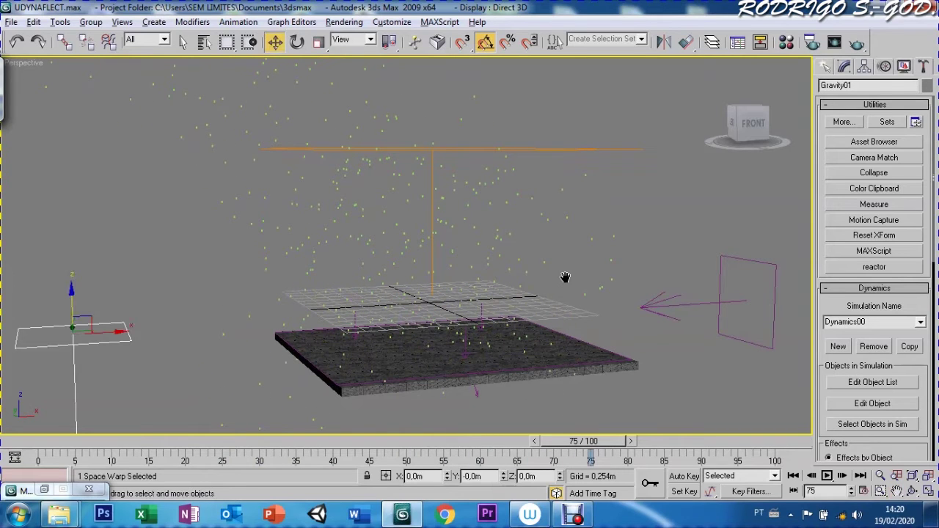
pyautogui.click(566, 149)
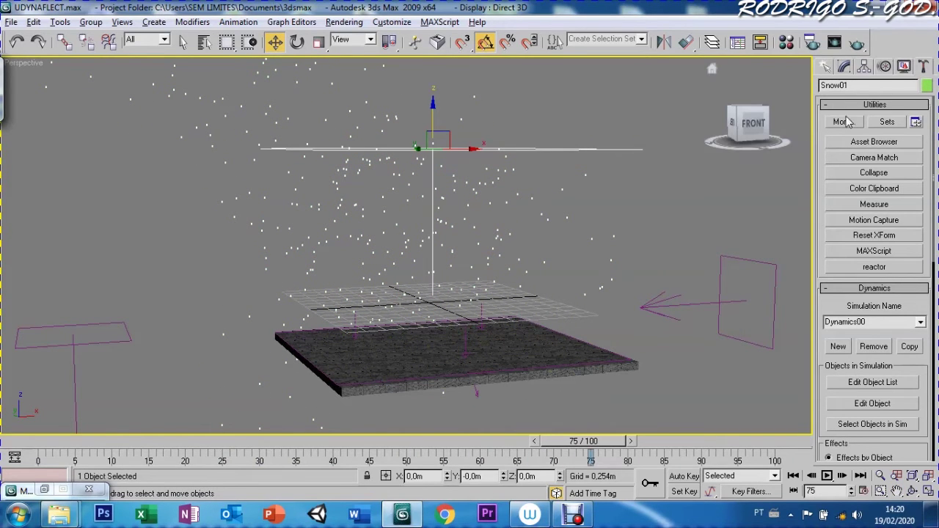
pyautogui.click(825, 67)
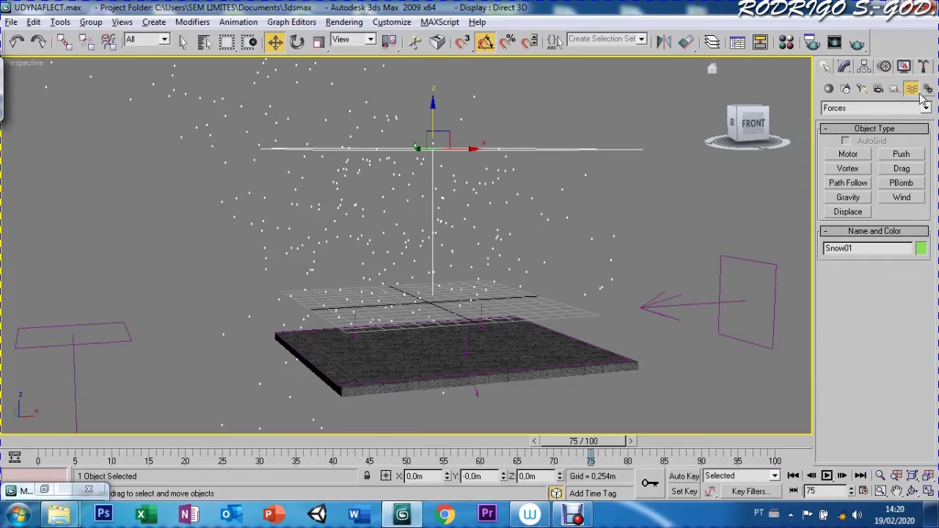
pyautogui.click(921, 249)
pyautogui.click(575, 291)
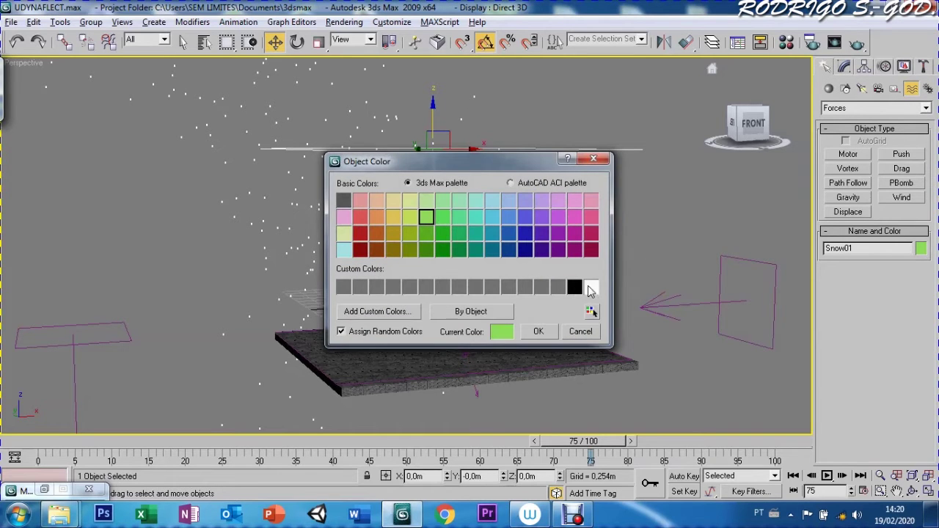
pyautogui.click(545, 332)
pyautogui.moveTo(548, 443)
pyautogui.mouseDown()
pyautogui.moveTo(56, 472)
pyautogui.moveTo(362, 473)
pyautogui.mouseUp()
pyautogui.press('w')
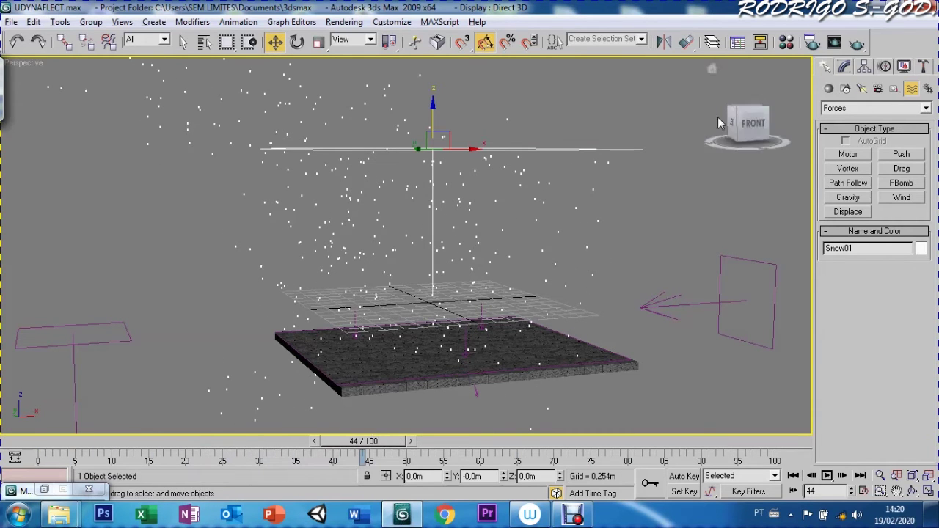
# Step: Lower Snow01's Speed from 10 to 2 in its Snow parameters and rewind toward frame 0
pyautogui.click(844, 67)
pyautogui.click(846, 287)
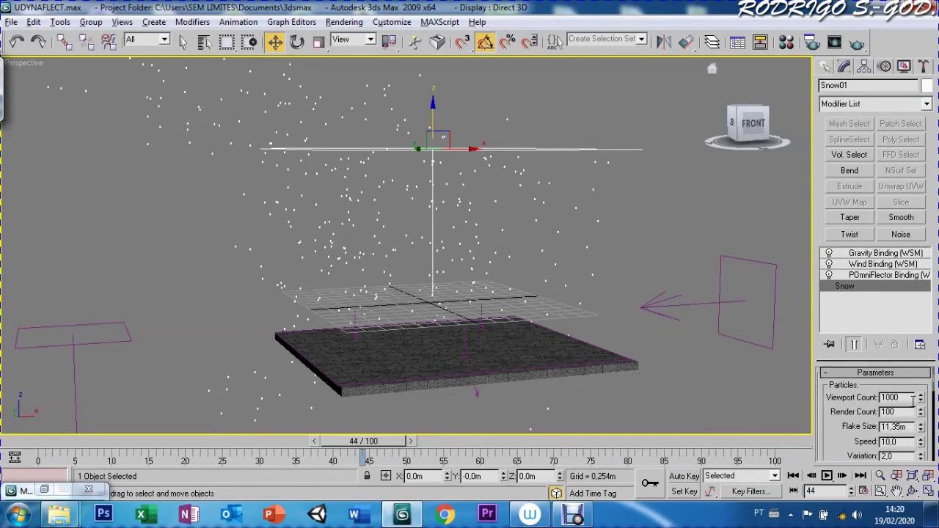
pyautogui.scroll(-2, 913, 414)
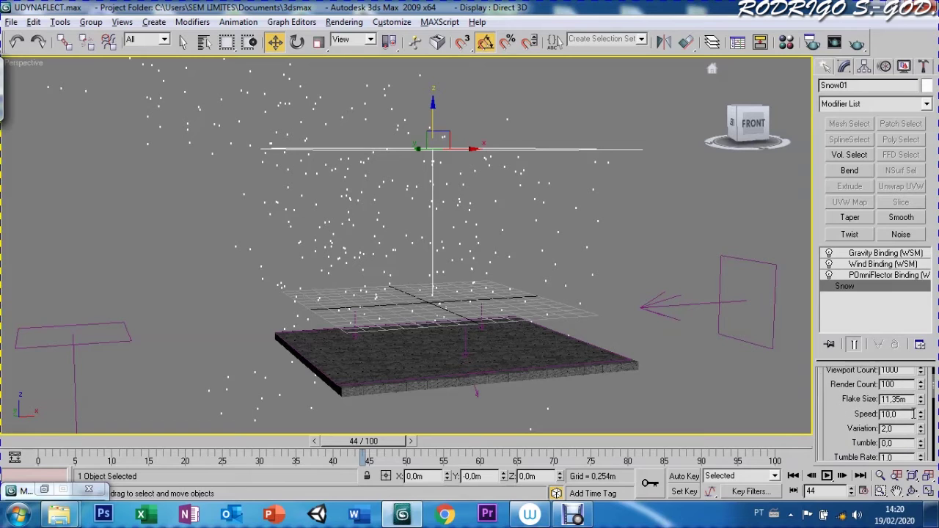
pyautogui.moveTo(922, 416); pyautogui.dragTo(911, 399)
pyautogui.doubleClick(907, 414)
pyautogui.write('2')
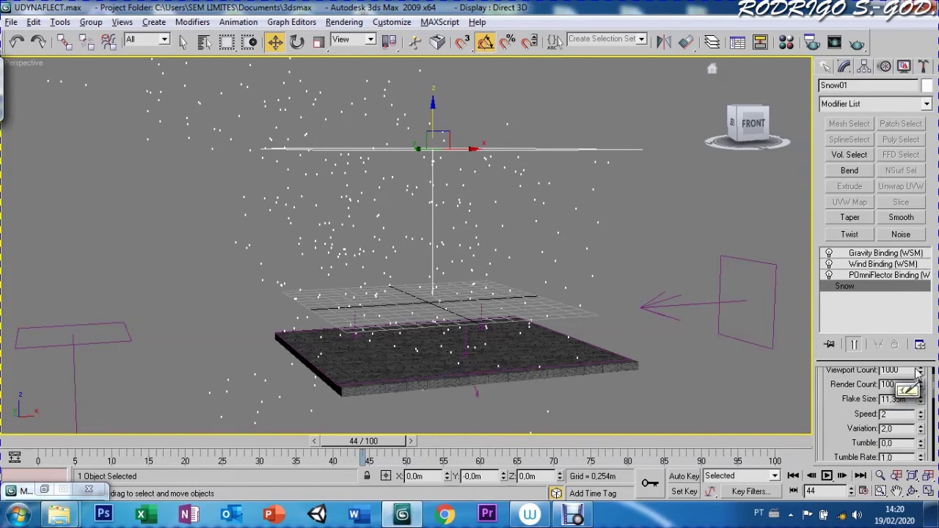
pyautogui.press('Return')
pyautogui.moveTo(364, 441); pyautogui.dragTo(38, 465)
# Step: Play the snow animation from frame 0 to watch the flakes fall
pyautogui.press('w')
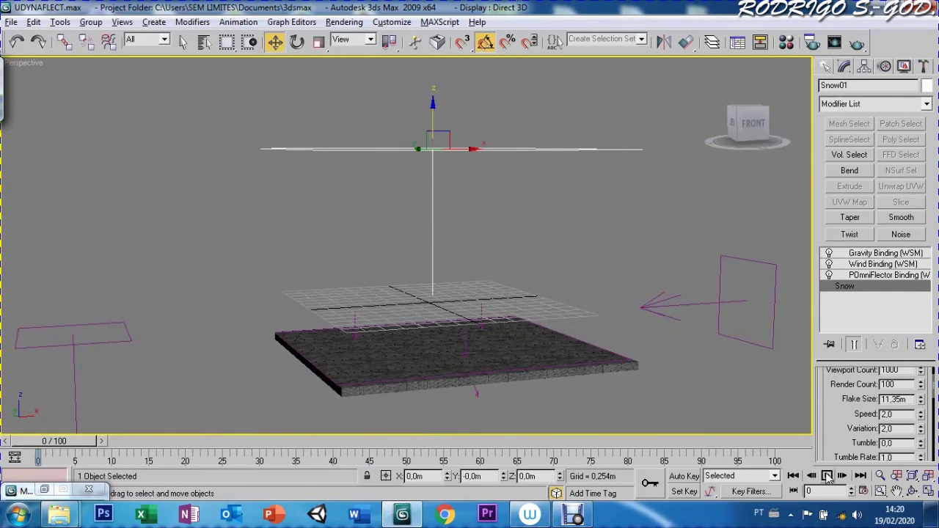
pyautogui.click(827, 476)
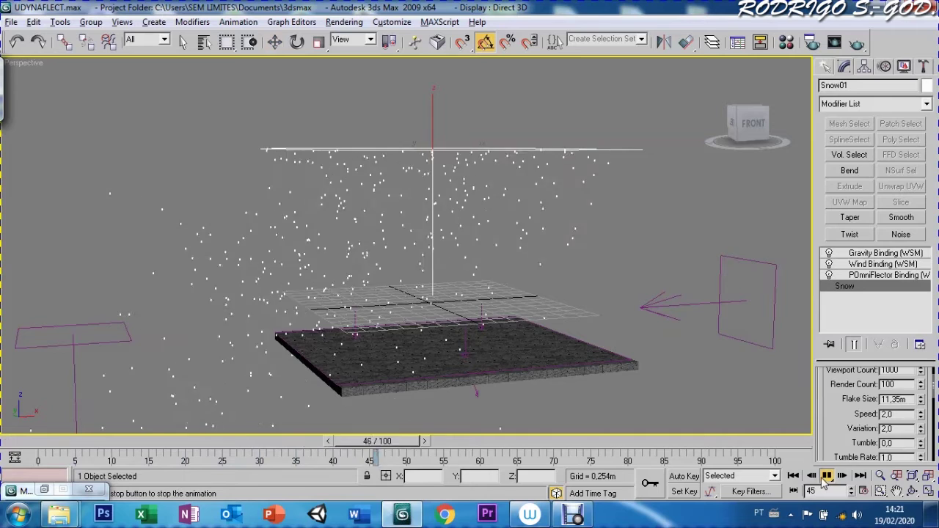
pyautogui.click(826, 476)
# Step: Reduce Snow01's Speed further to 0,3 and replay the animation from the start
pyautogui.click(886, 414)
pyautogui.write('0,3')
pyautogui.press('Return')
pyautogui.moveTo(502, 437); pyautogui.dragTo(47, 441)
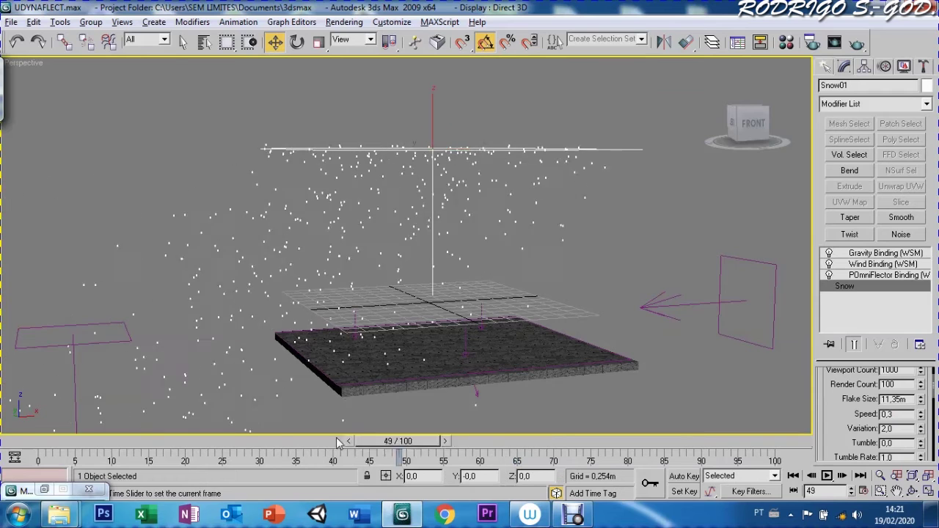
pyautogui.click(827, 476)
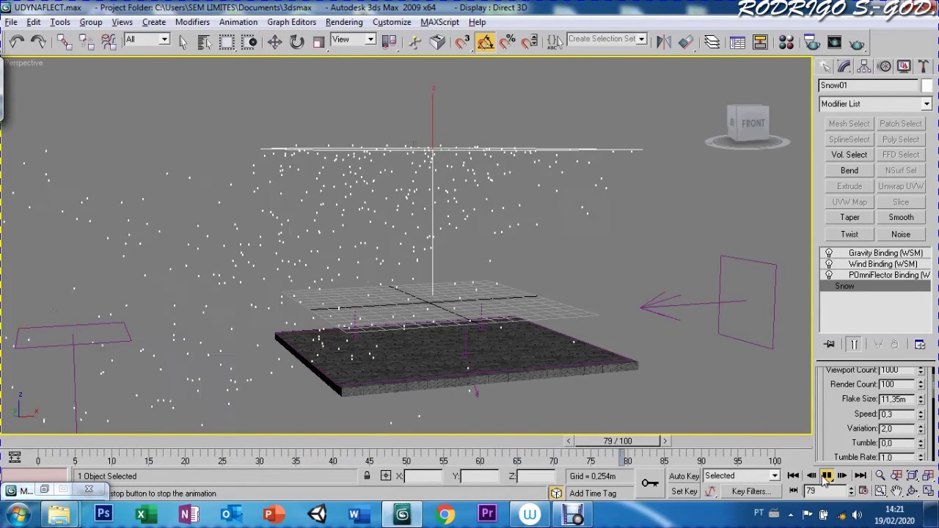
pyautogui.click(827, 476)
pyautogui.press('w')
pyautogui.hotkey('ctrl', 'r')
# Step: Select the floor, snow emitter and deflector, leaving Wind01 out of the selection
pyautogui.moveTo(403, 366); pyautogui.dragTo(437, 330)
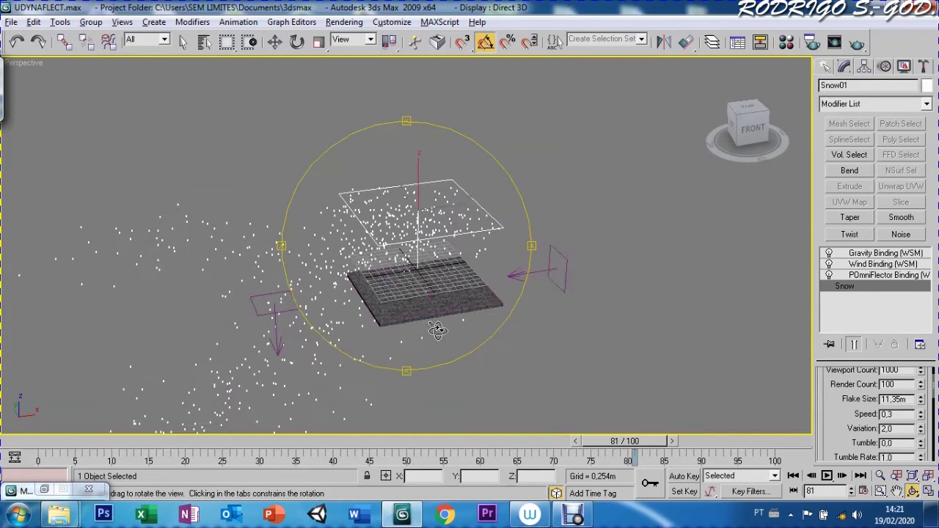
pyautogui.press('Escape')
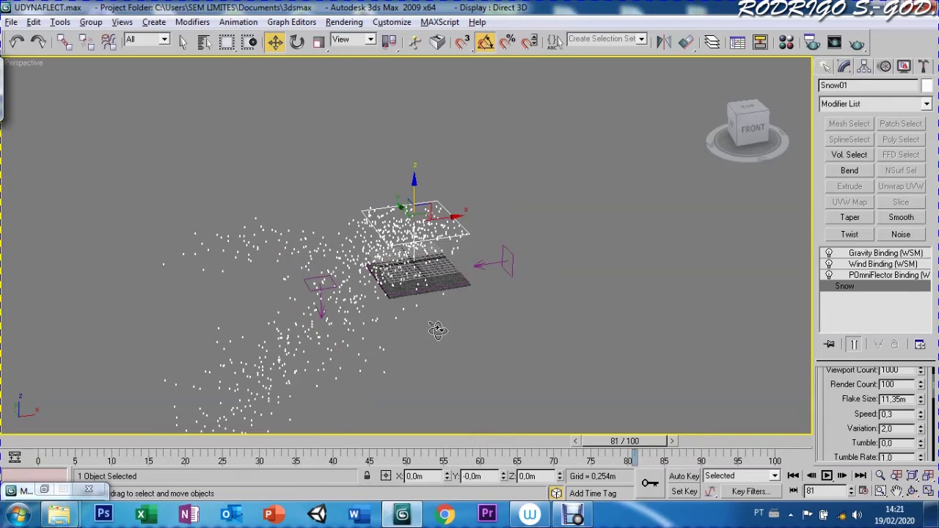
pyautogui.moveTo(492, 315); pyautogui.dragTo(351, 250)
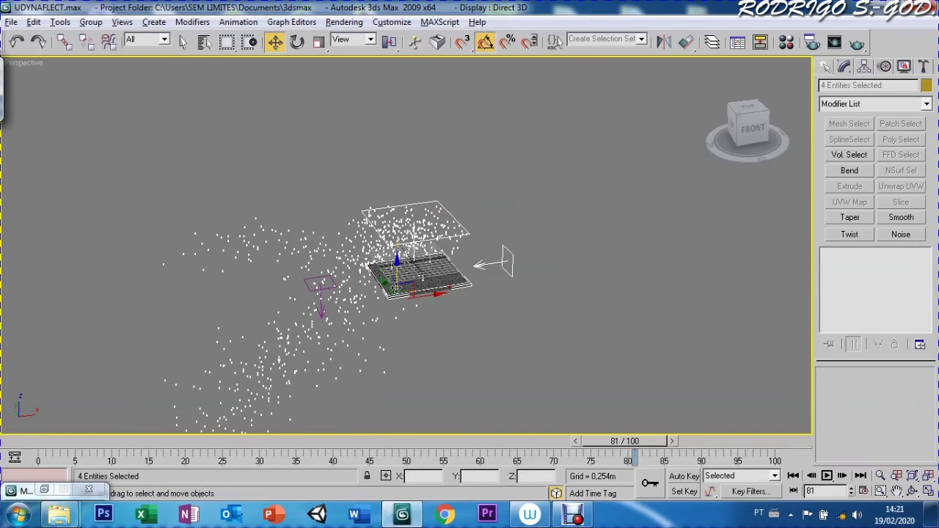
pyautogui.keyDown('ctrl'); pyautogui.click(503, 272); pyautogui.keyUp('ctrl')
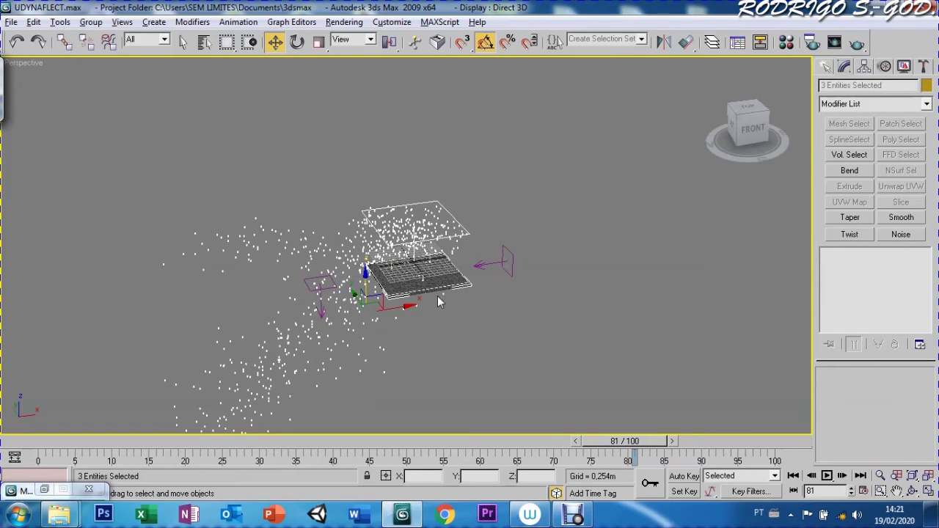
# Step: Scale the selected objects up uniformly to about 264%
pyautogui.press('r')
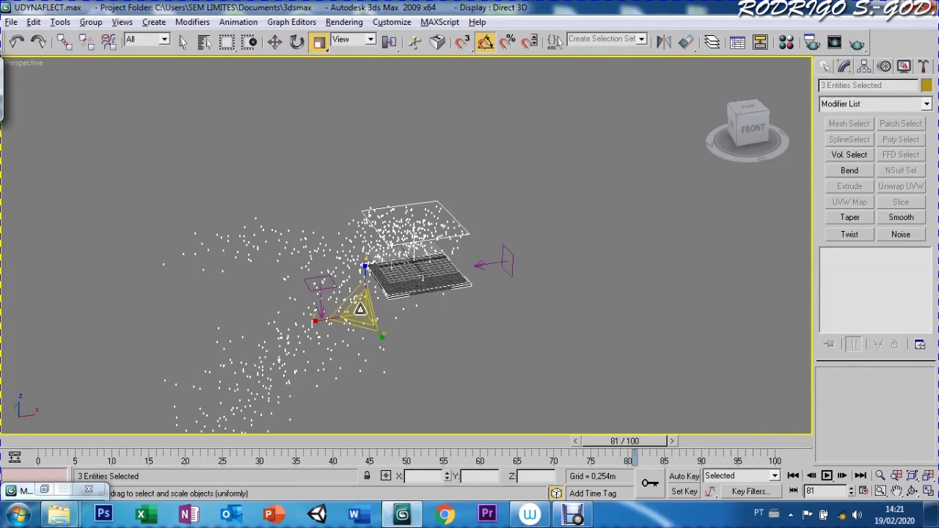
pyautogui.moveTo(360, 309); pyautogui.dragTo(381, 239)
pyautogui.rightClick(381, 239)
pyautogui.moveTo(357, 309); pyautogui.dragTo(514, 193)
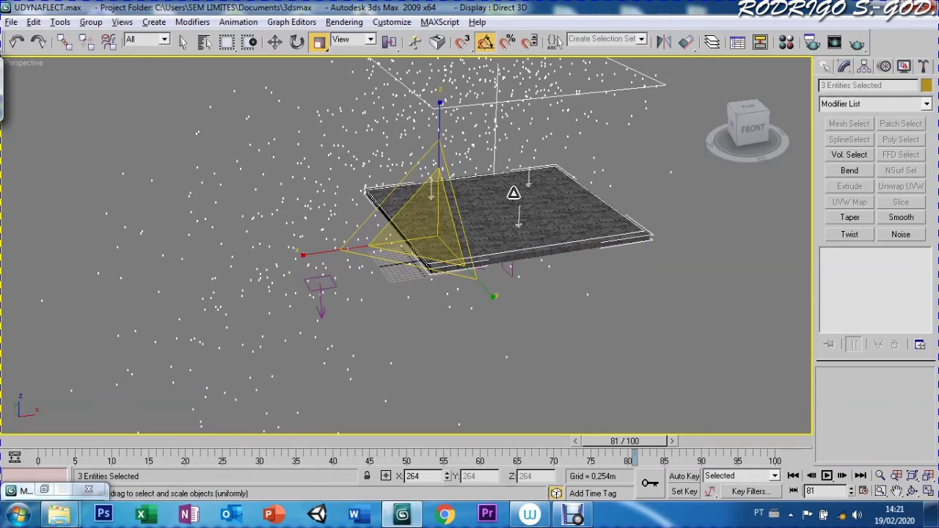
pyautogui.moveTo(497, 195); pyautogui.dragTo(515, 184)
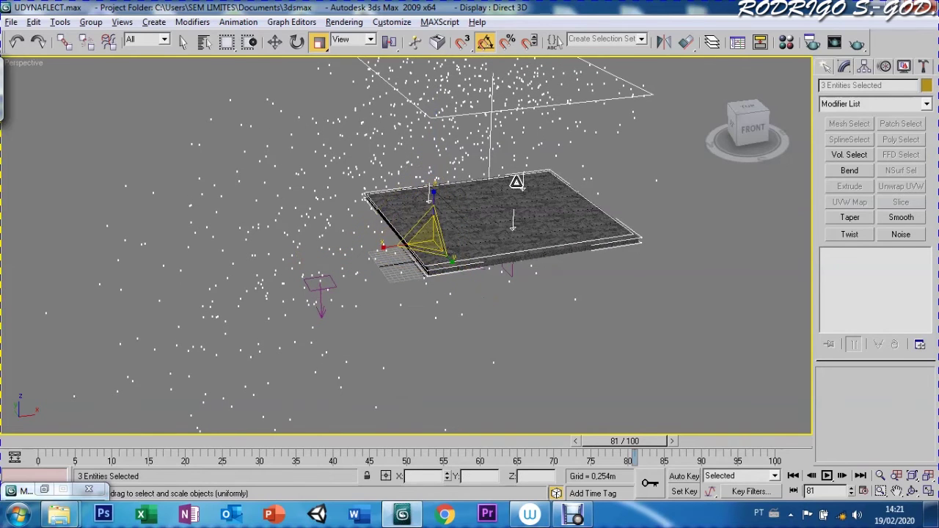
pyautogui.press('w')
pyautogui.click(338, 311)
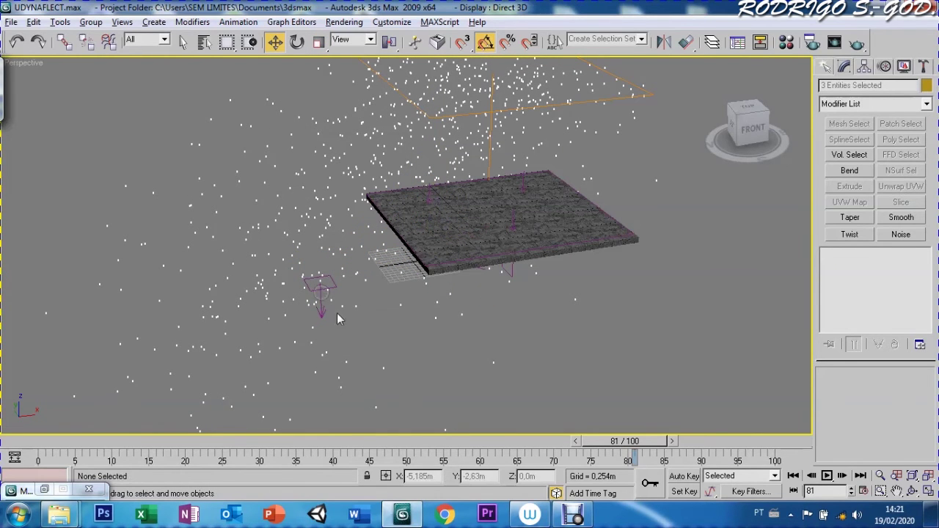
# Step: Raise Gravity01 above the floor and move Wind01 above its right edge to about 3,9m Z
pyautogui.click(316, 298)
pyautogui.moveTo(314, 245); pyautogui.dragTo(308, 121)
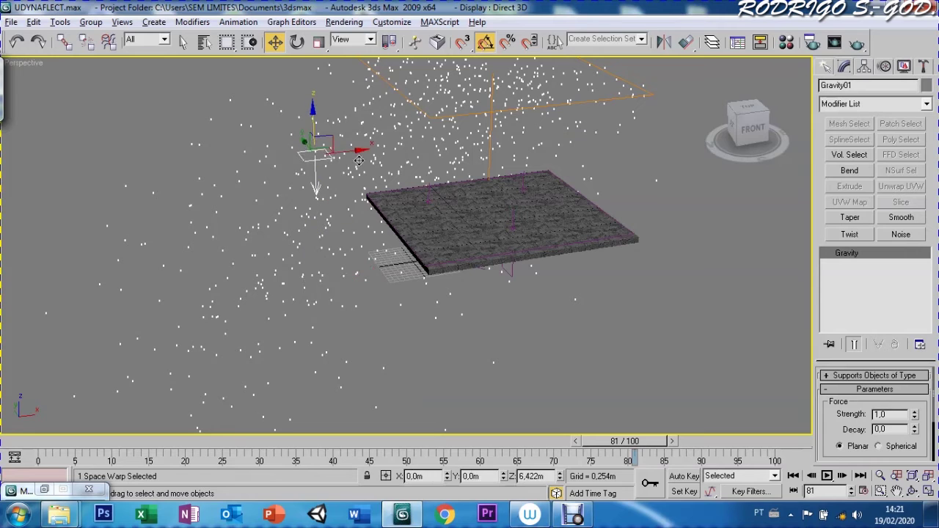
pyautogui.click(511, 262)
pyautogui.moveTo(544, 267)
pyautogui.mouseDown()
pyautogui.moveTo(640, 168)
pyautogui.moveTo(642, 149)
pyautogui.mouseUp()
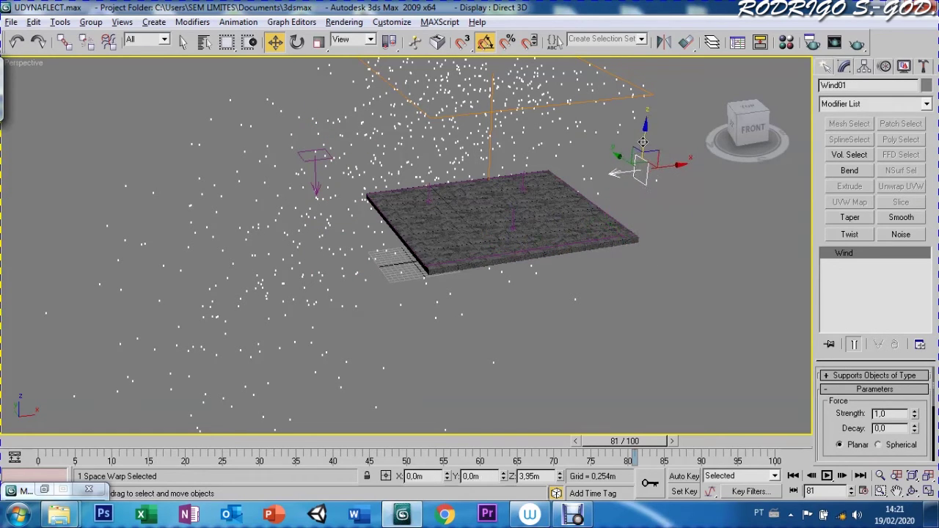
pyautogui.moveTo(636, 445)
pyautogui.mouseDown()
pyautogui.moveTo(326, 413)
pyautogui.moveTo(44, 418)
pyautogui.moveTo(418, 416)
pyautogui.moveTo(58, 421)
pyautogui.mouseUp()
pyautogui.press('w')
pyautogui.hotkey('ctrl', 'r')
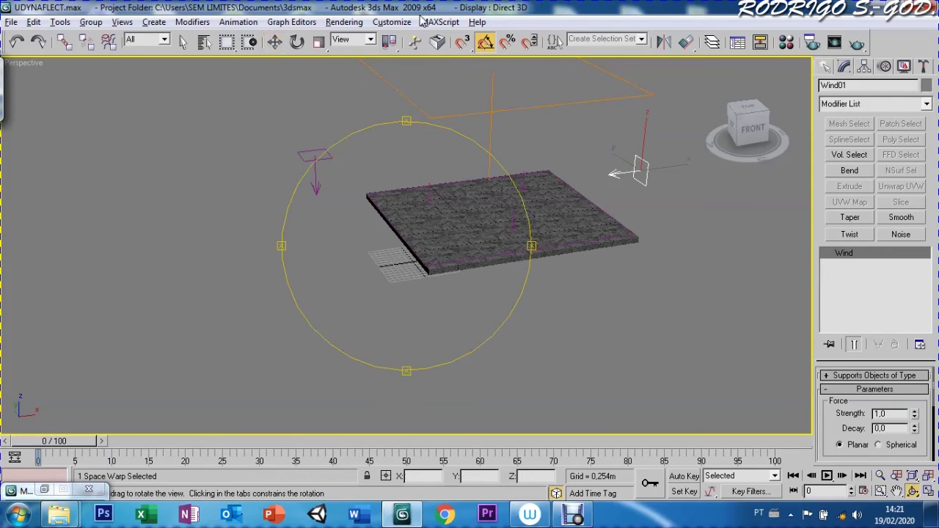
pyautogui.moveTo(388, 323); pyautogui.dragTo(384, 289)
pyautogui.click(897, 491)
pyautogui.moveTo(667, 298); pyautogui.dragTo(560, 327)
pyautogui.moveTo(53, 440)
pyautogui.mouseDown()
pyautogui.moveTo(402, 427)
pyautogui.moveTo(476, 408)
pyautogui.moveTo(241, 410)
pyautogui.moveTo(389, 440)
pyautogui.moveTo(363, 441)
pyautogui.moveTo(376, 440)
pyautogui.mouseUp()
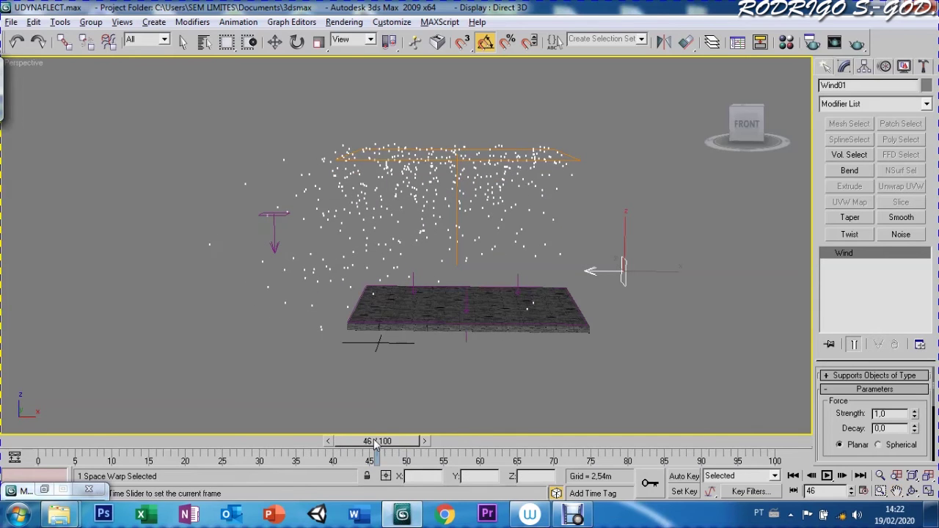
pyautogui.scroll(2, 391, 376)
pyautogui.scroll(2, 394, 374)
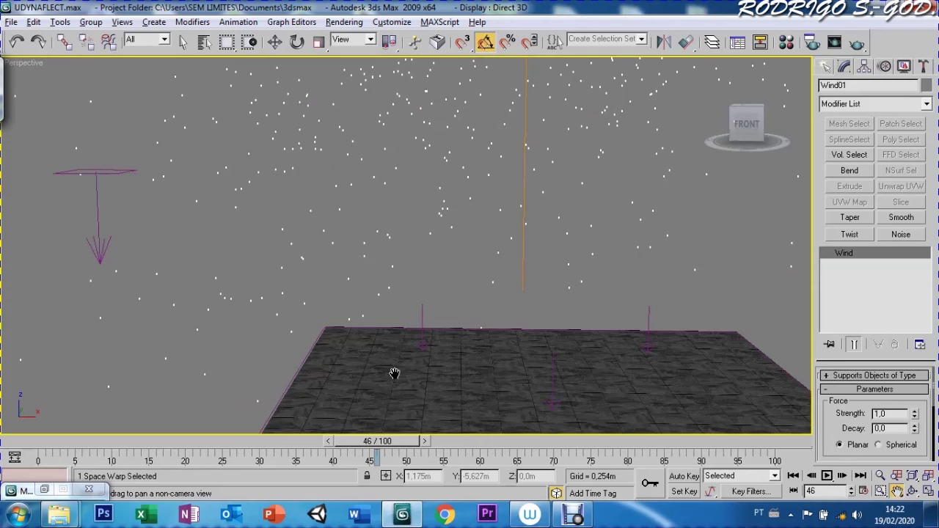
pyautogui.moveTo(376, 440)
pyautogui.mouseDown()
pyautogui.moveTo(293, 440)
pyautogui.moveTo(356, 440)
pyautogui.mouseUp()
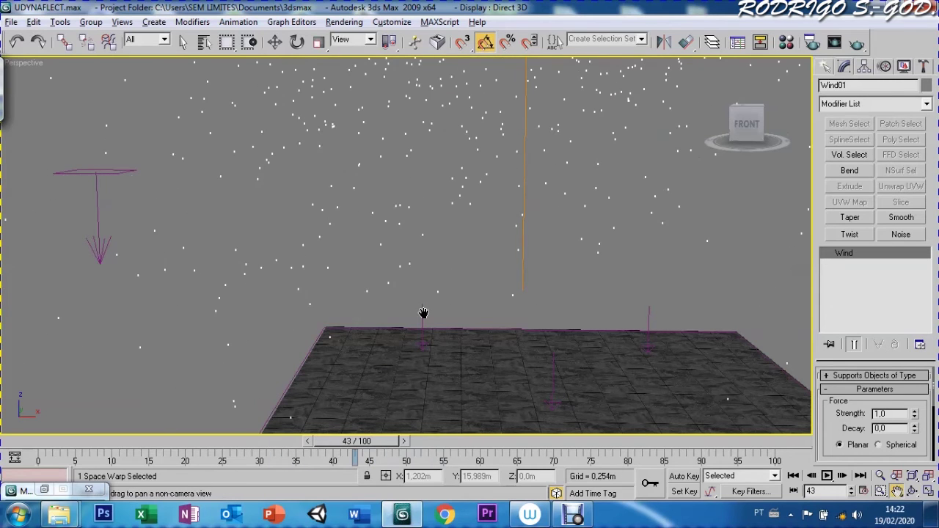
pyautogui.scroll(-3, 423, 314)
pyautogui.scroll(-2, 423, 314)
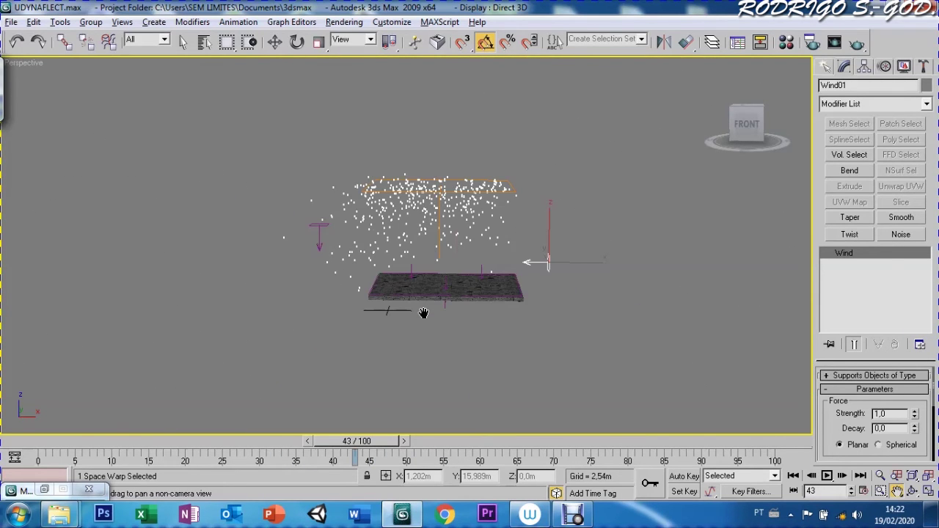
pyautogui.moveTo(357, 440); pyautogui.dragTo(29, 440)
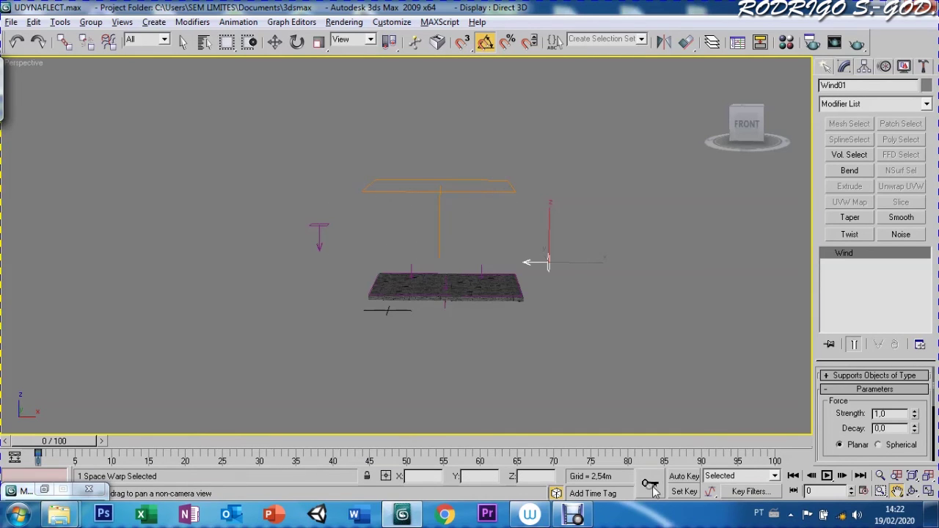
pyautogui.press('w')
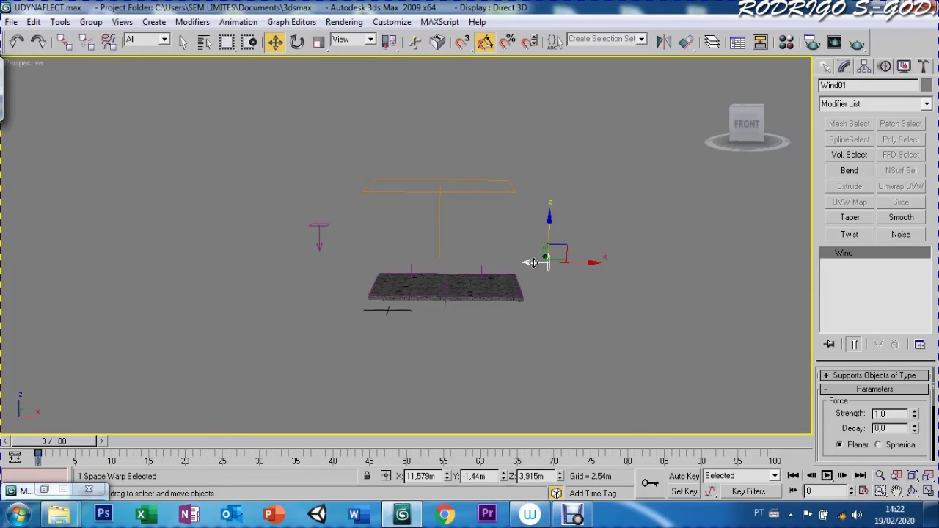
# Step: Turn on Auto Key and go to frame 100, orbiting the view toward the right
pyautogui.click(681, 477)
pyautogui.moveTo(63, 451); pyautogui.dragTo(807, 422)
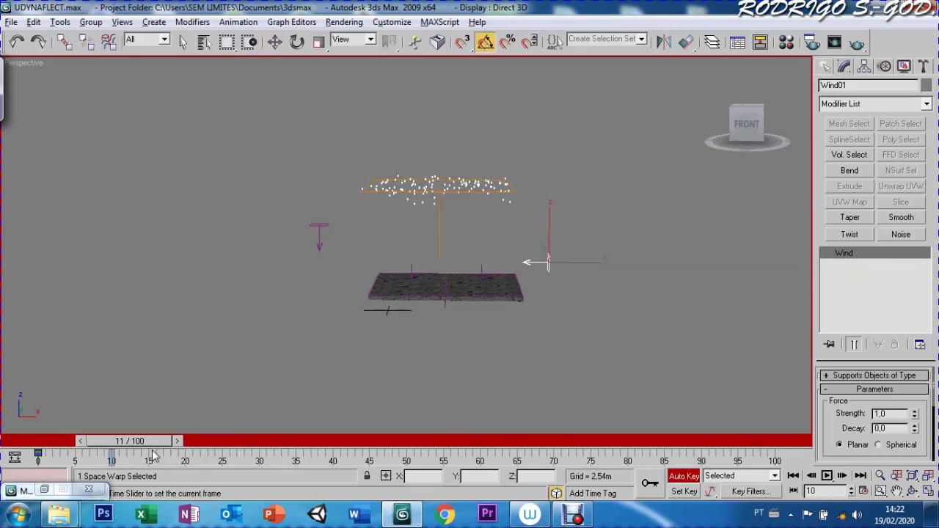
pyautogui.press('e')
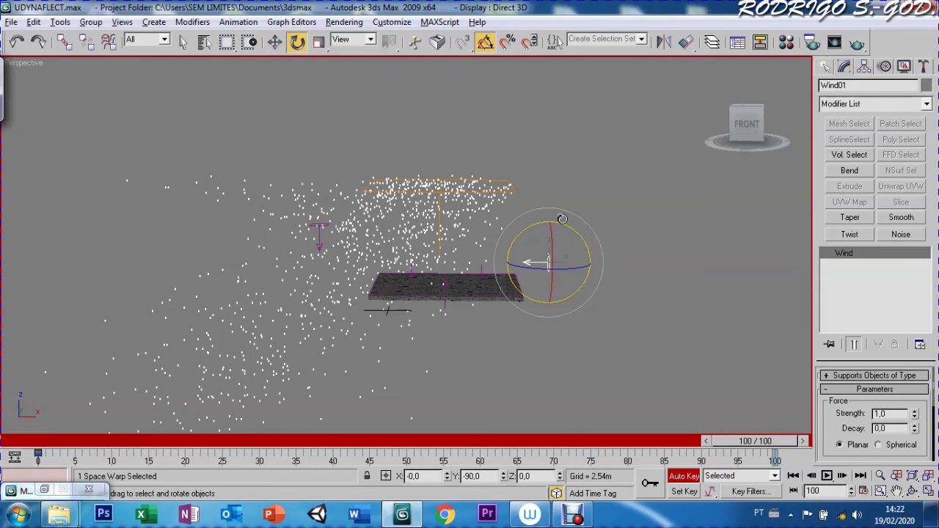
pyautogui.press('w')
pyautogui.press('r')
pyautogui.press('w')
pyautogui.press('e')
pyautogui.press('w')
pyautogui.hotkey('ctrl', 'r')
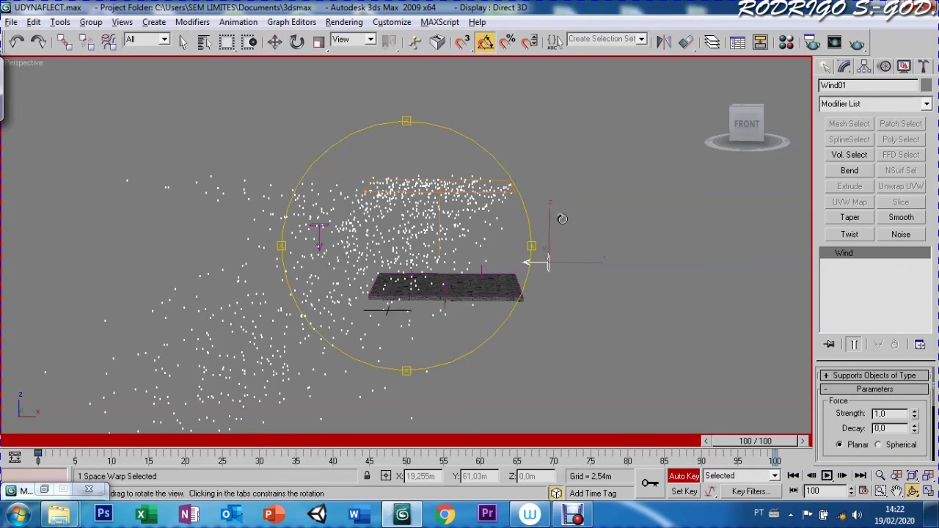
pyautogui.moveTo(533, 245); pyautogui.dragTo(460, 254)
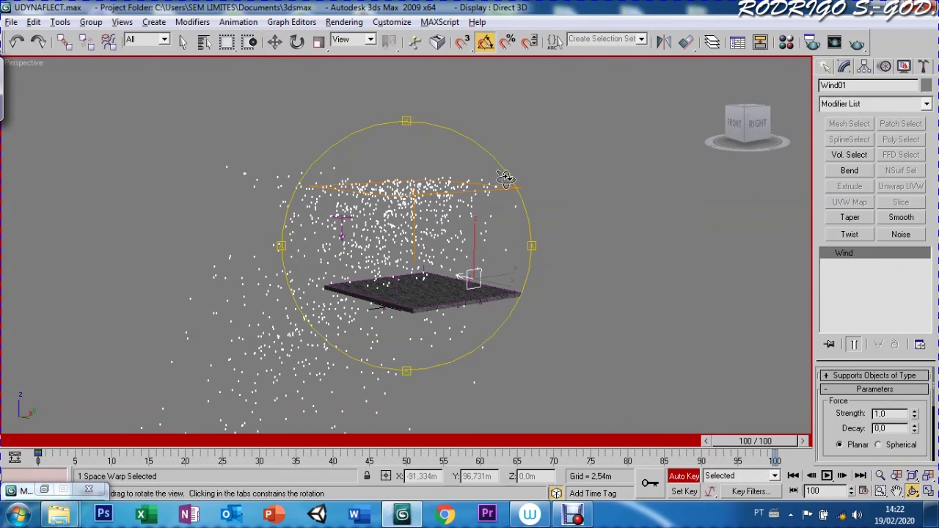
pyautogui.press('w')
# Step: At frame 100, move Wind01 to the floor's left and rotate it -150° about Z
pyautogui.moveTo(504, 273)
pyautogui.mouseDown()
pyautogui.moveTo(301, 309)
pyautogui.moveTo(197, 273)
pyautogui.mouseUp()
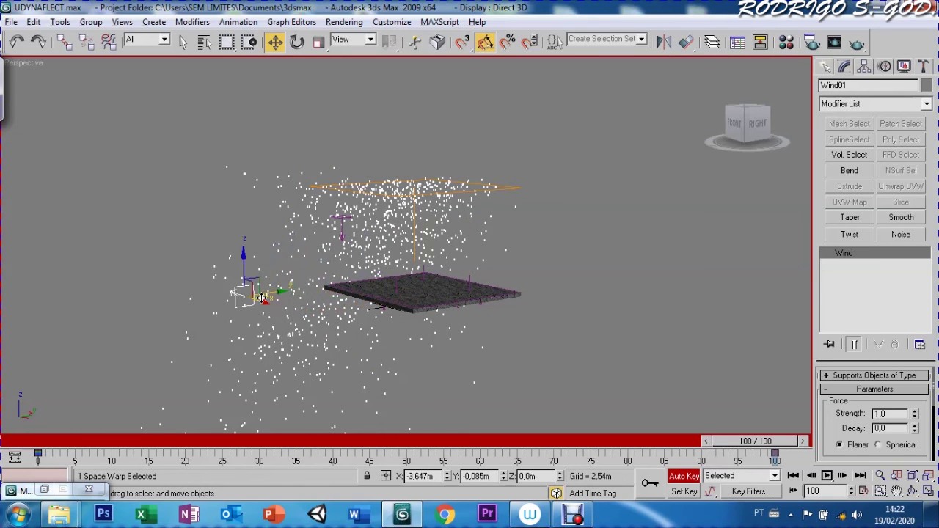
pyautogui.press('e')
pyautogui.moveTo(151, 270)
pyautogui.mouseDown()
pyautogui.moveTo(51, 206)
pyautogui.moveTo(62, 213)
pyautogui.mouseUp()
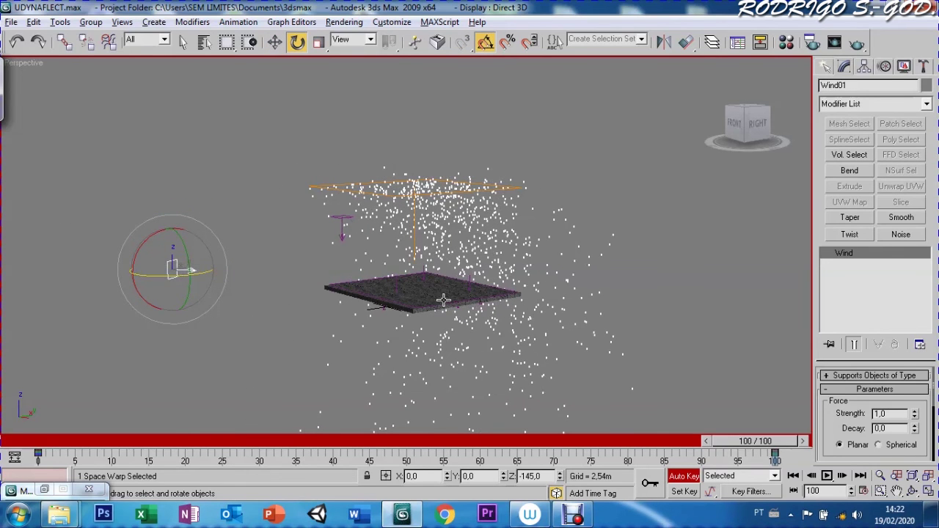
pyautogui.moveTo(743, 443); pyautogui.dragTo(30, 441)
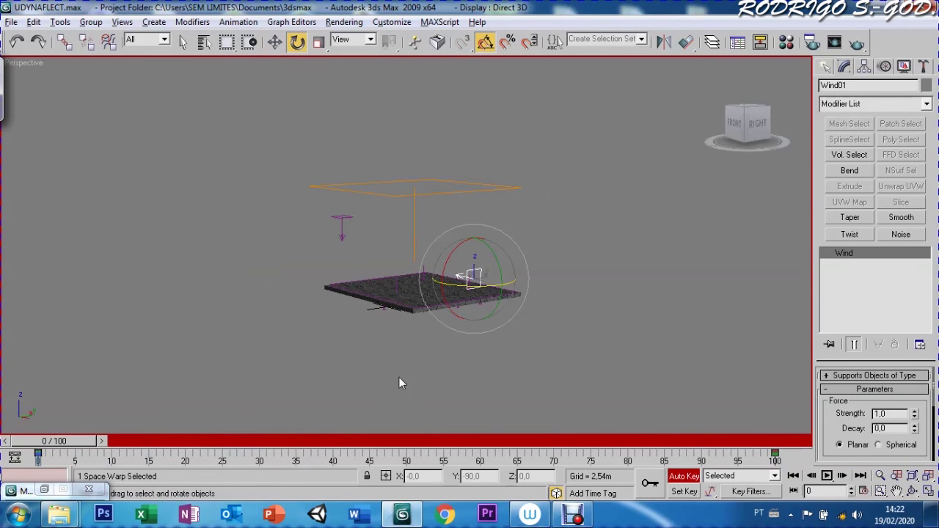